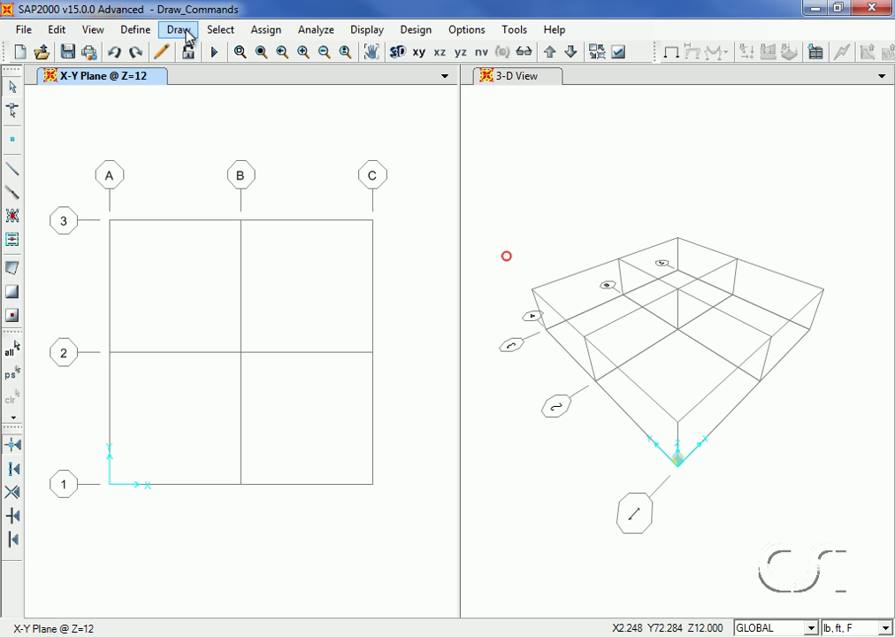
Show the Draw menu's commands for drawing frames, braces, areas and links
left_click(186, 34)
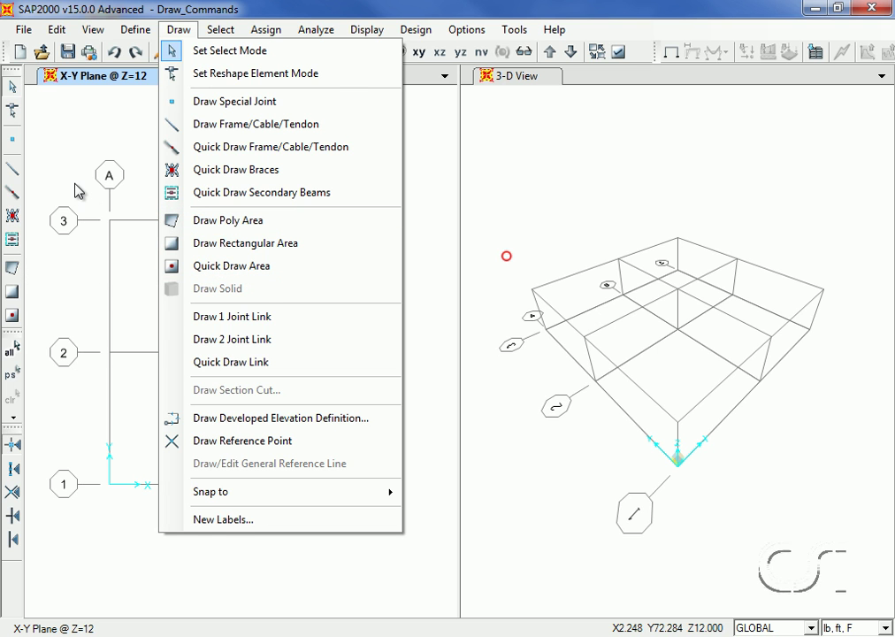
Draw a short diagonal frame inside the A–B, 2–3 bay
left_click(13, 169)
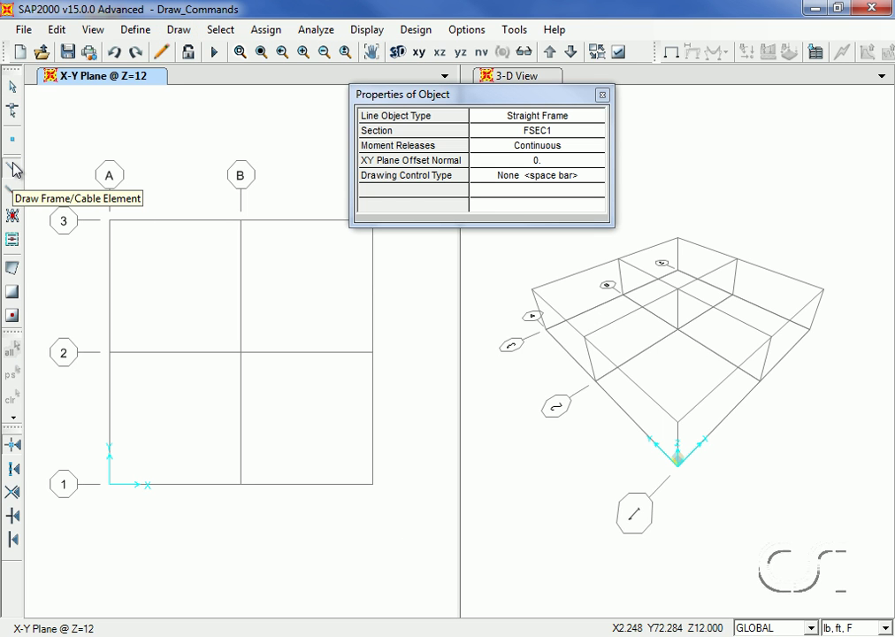
left_click(136, 247)
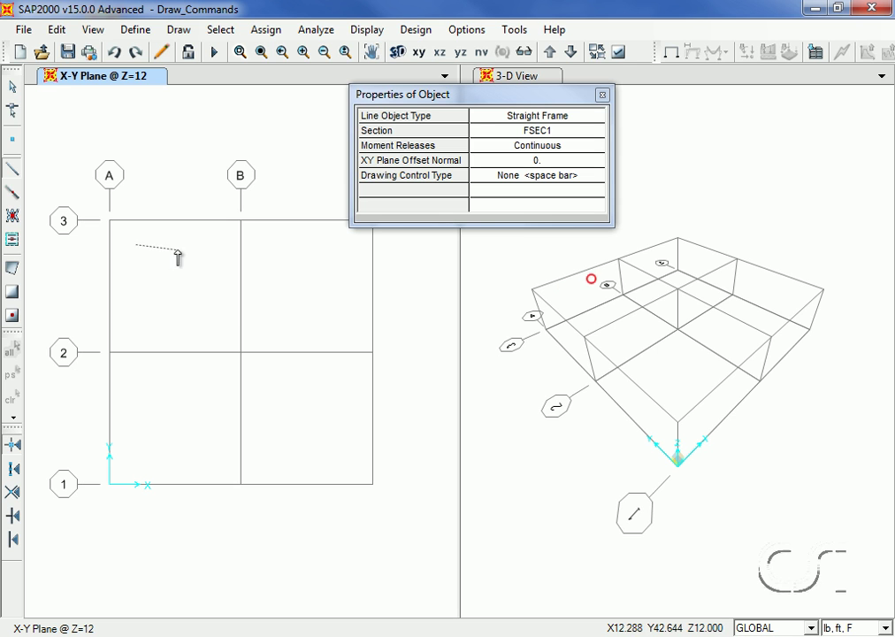
left_click(207, 310)
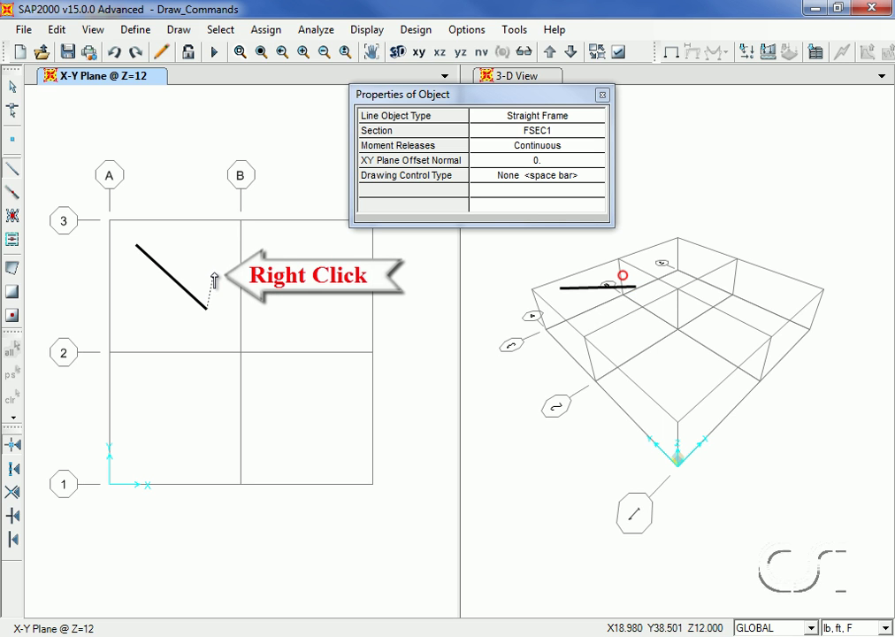
right_click(213, 277)
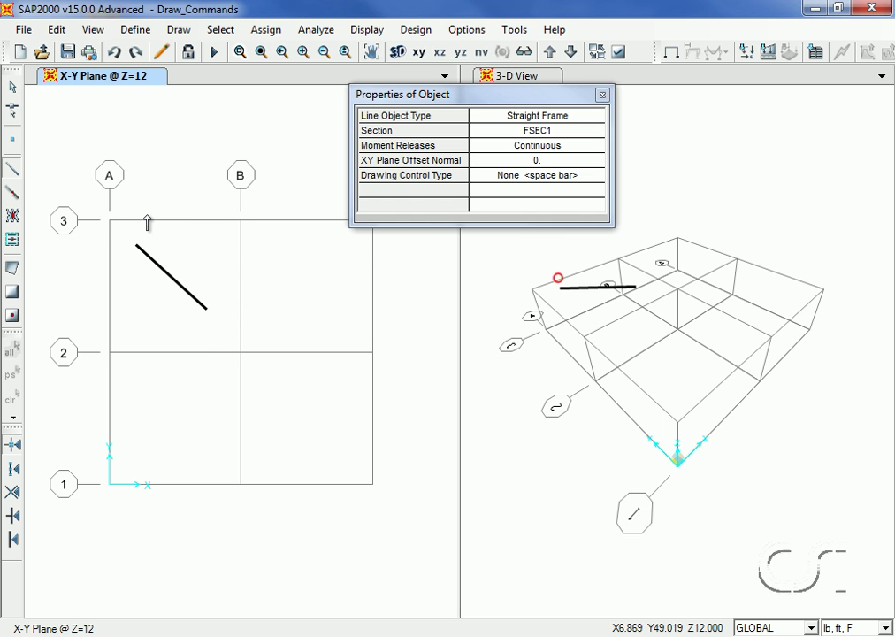
Draw a frame from A-3 to B-3, continuing down-right beyond B-3
left_click(110, 221)
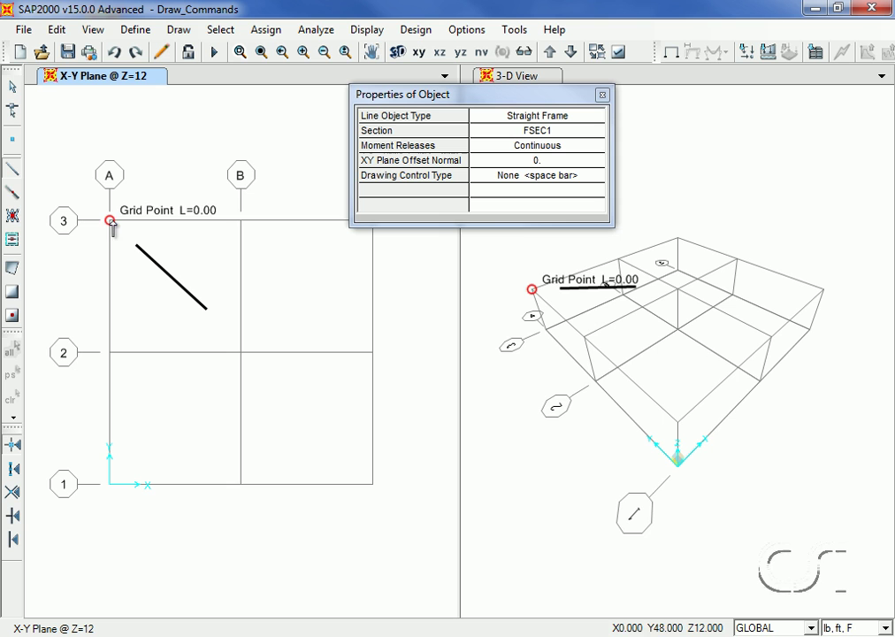
left_click(240, 220)
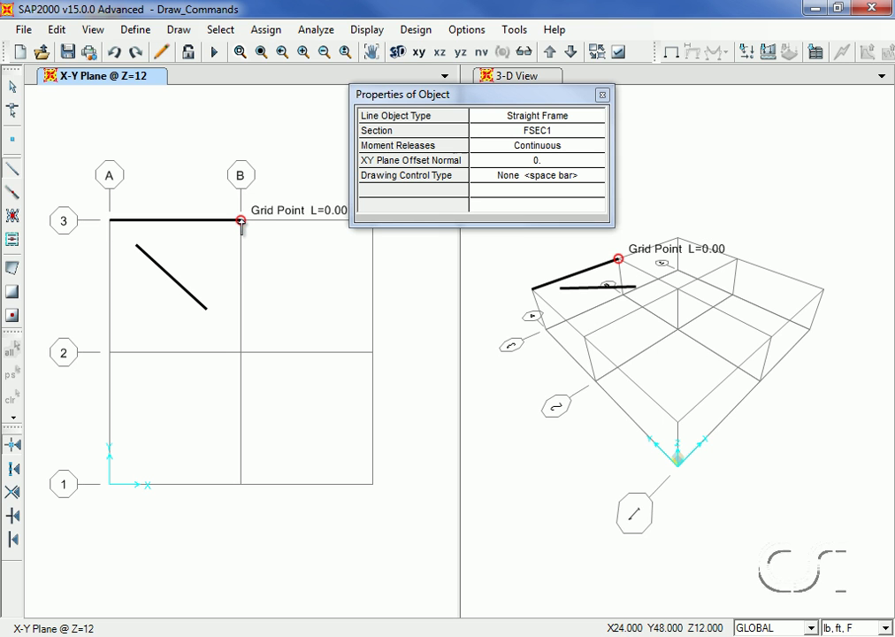
left_click(268, 267)
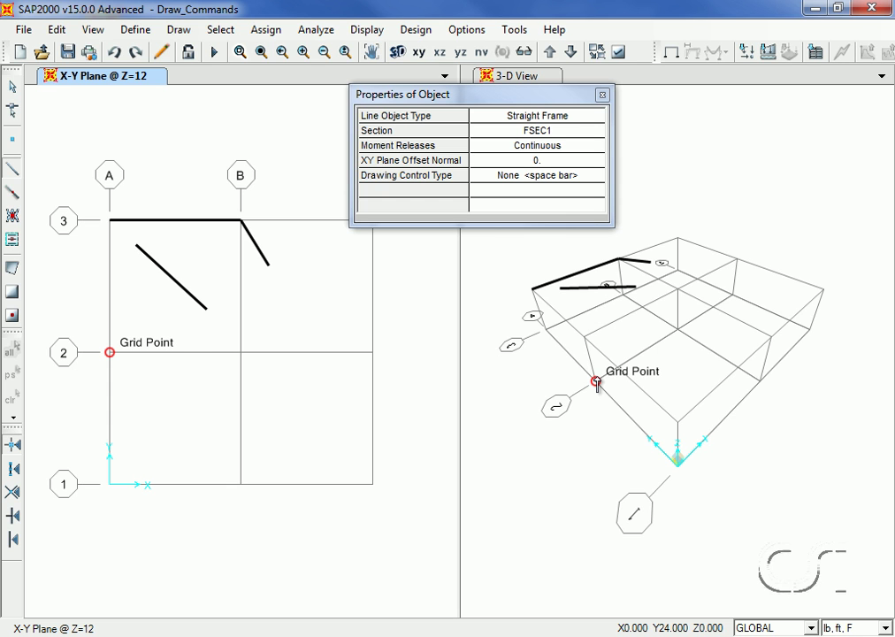
Draw a sloped frame from base A-2 to the diagonal's start and a column to B-2
left_click(597, 381)
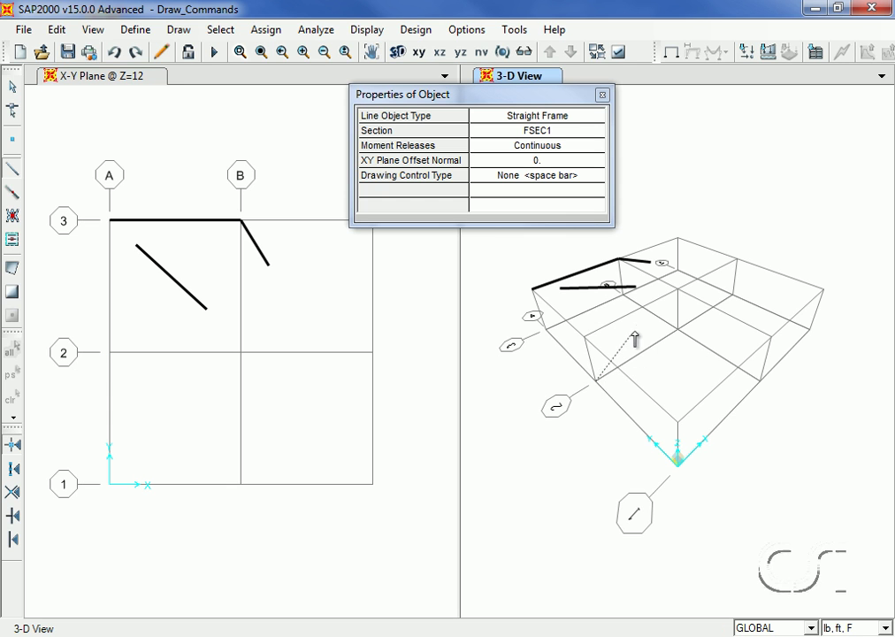
left_click(560, 290)
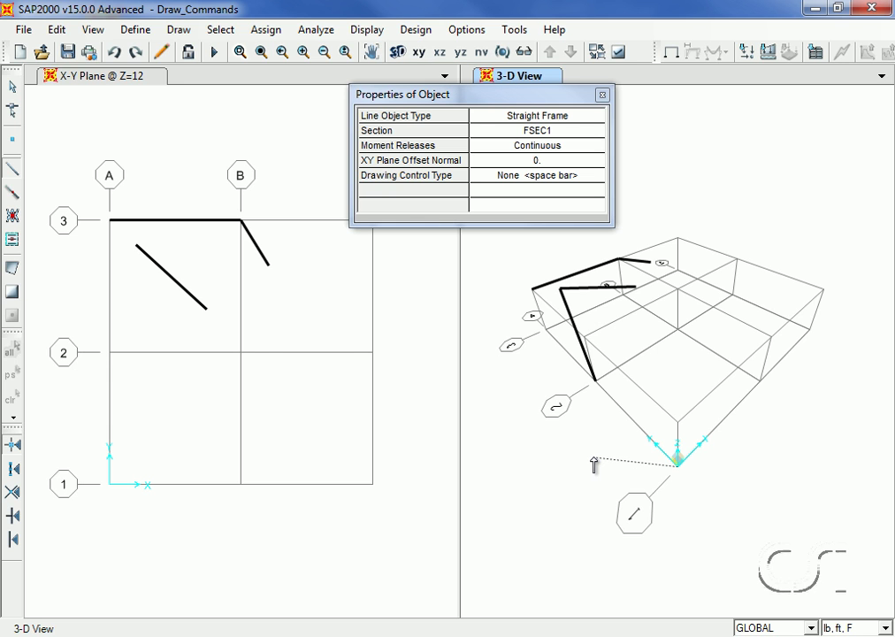
left_click(678, 291)
key("Escape")
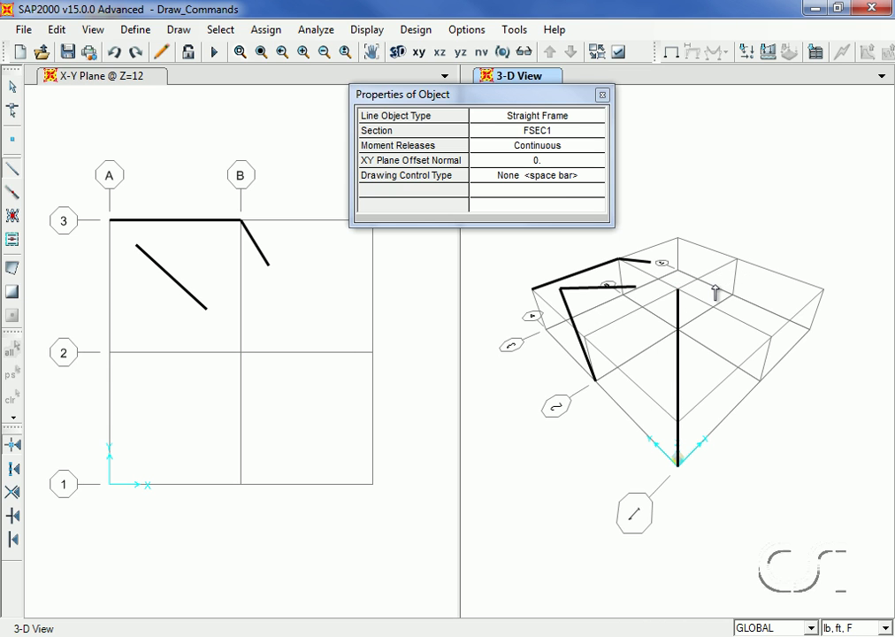
left_click(559, 177)
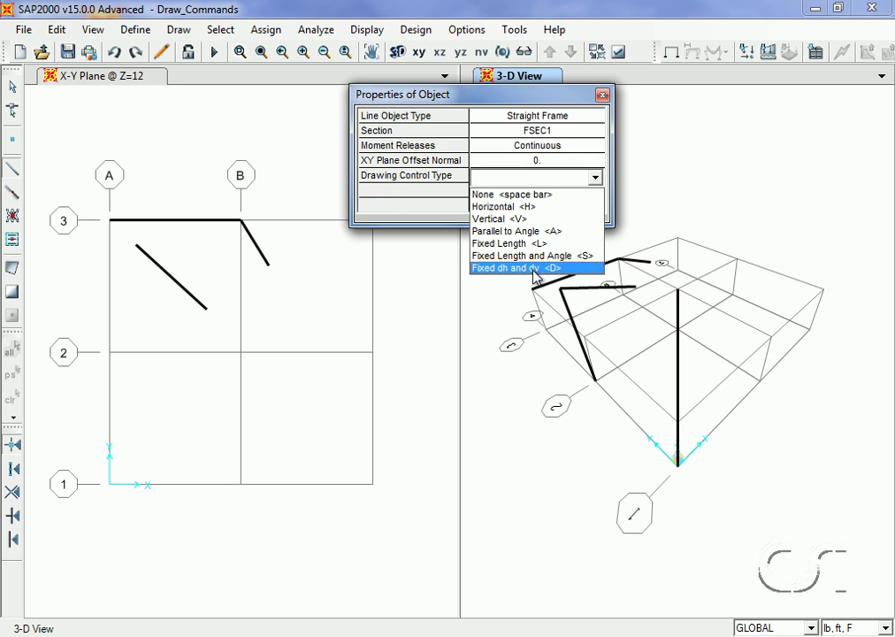
Draw a frame chain east of grid B: horizontal, vertical, 45° and fixed 8 ft segments
left_click(527, 198)
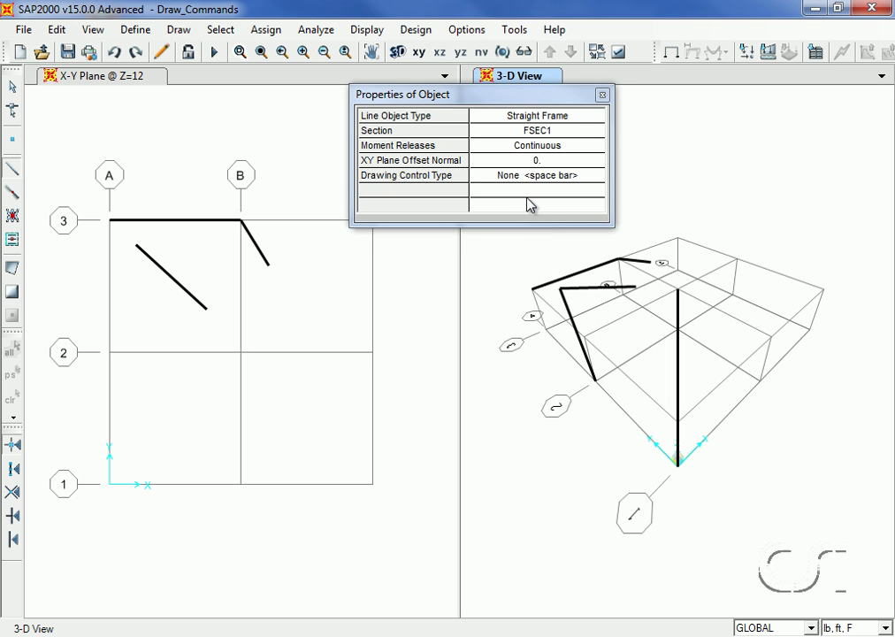
left_click(269, 311)
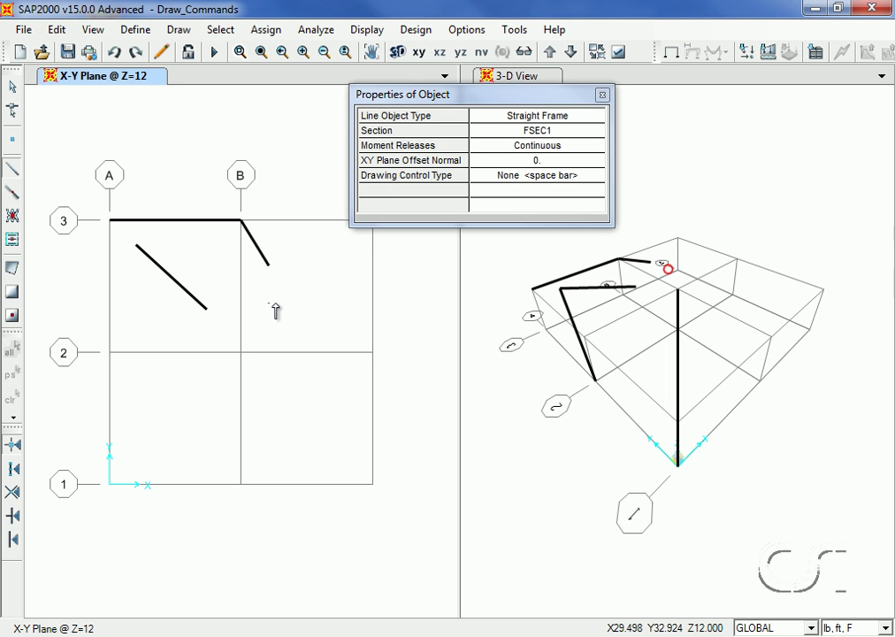
key("h")
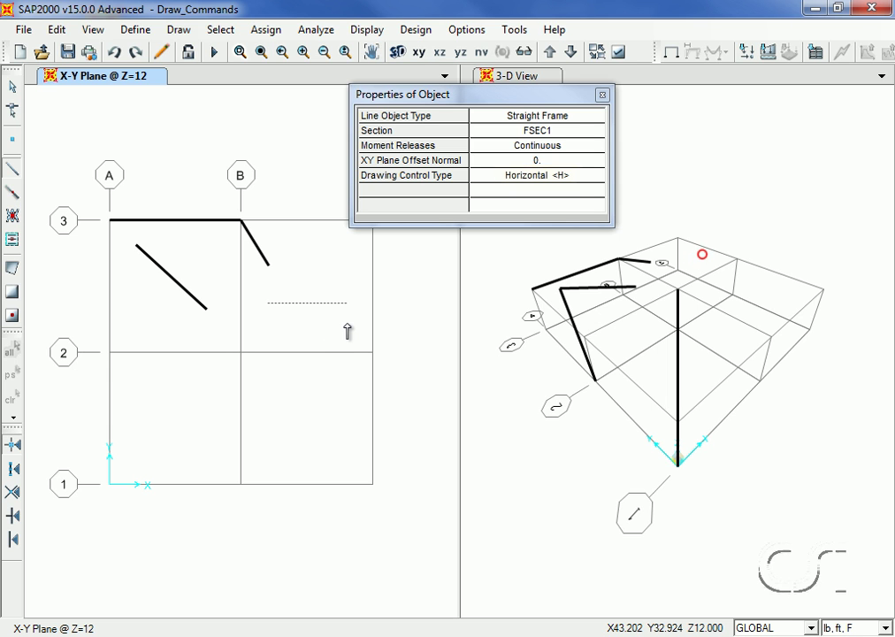
left_click(347, 330)
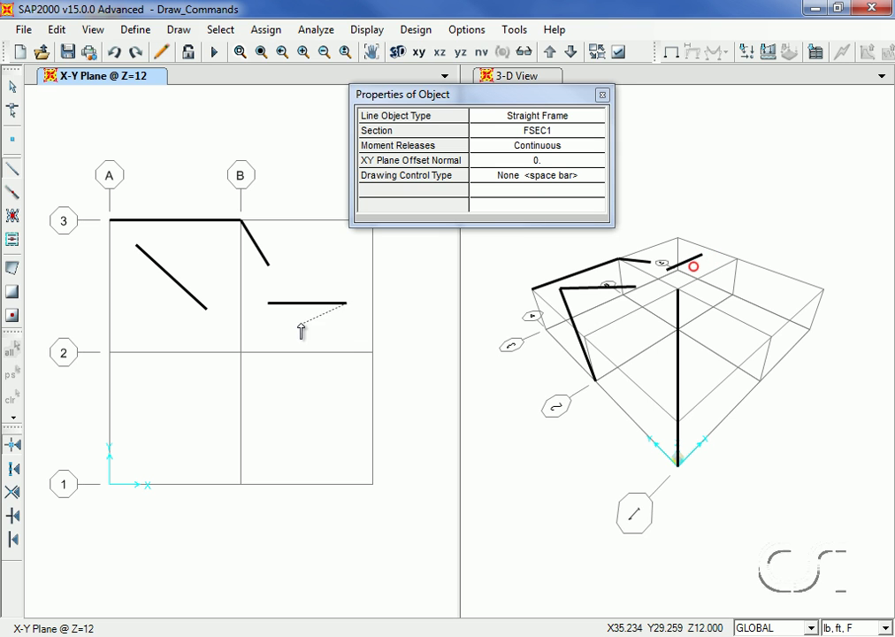
key("v")
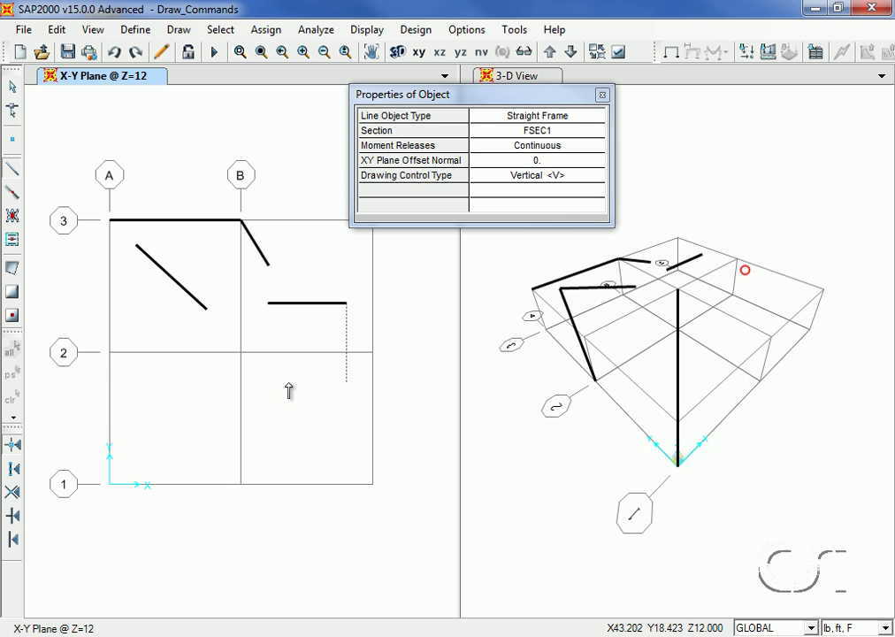
left_click(288, 384)
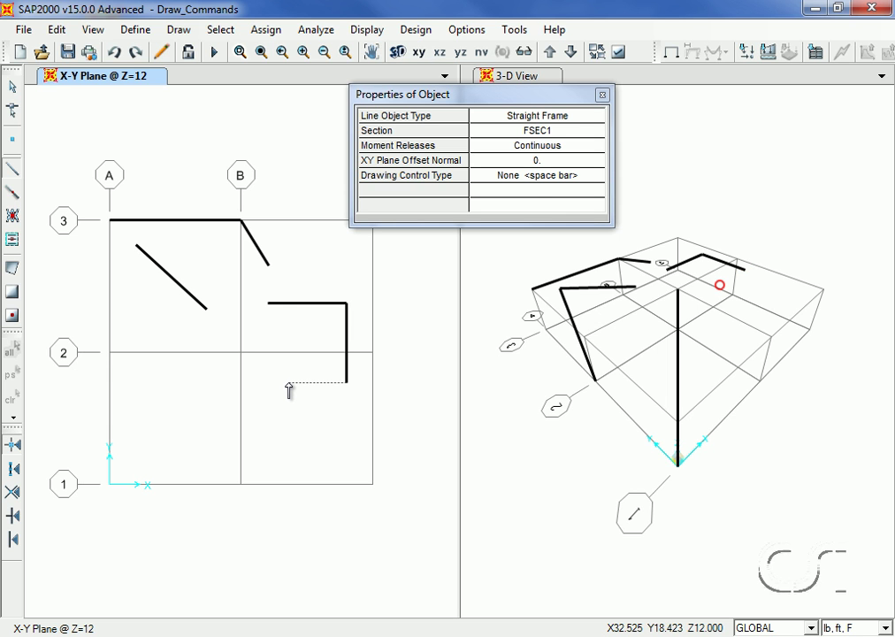
key("a")
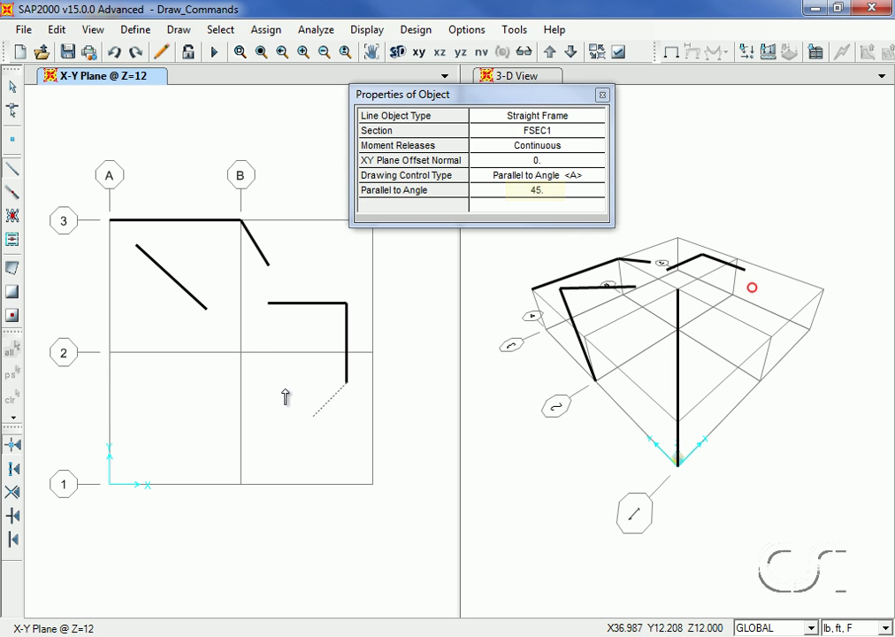
left_click(284, 397)
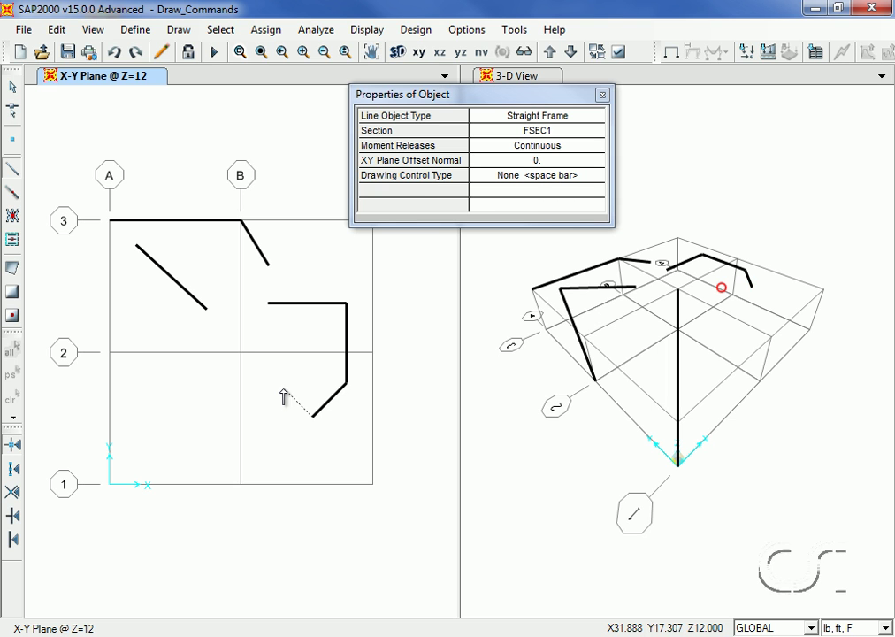
key("l")
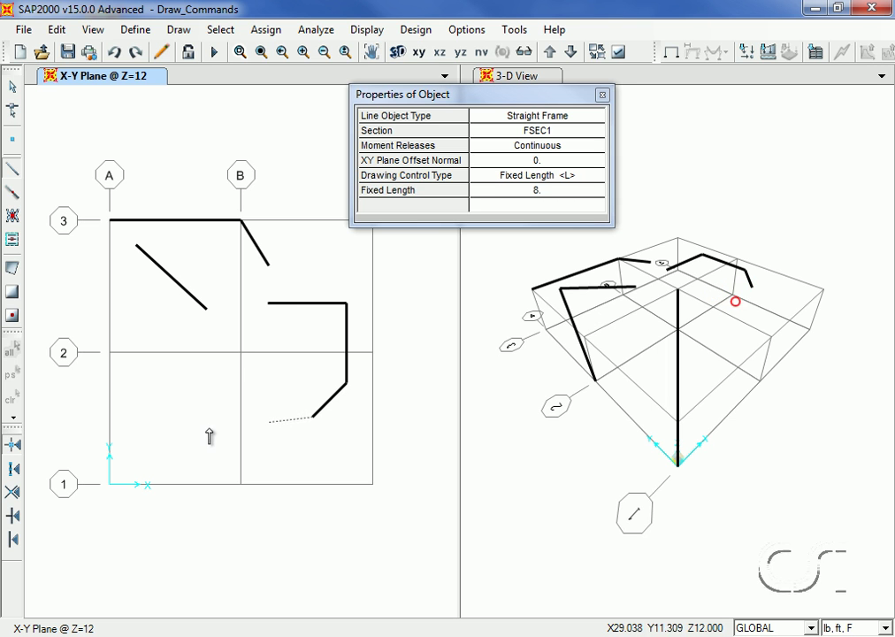
left_click(180, 394)
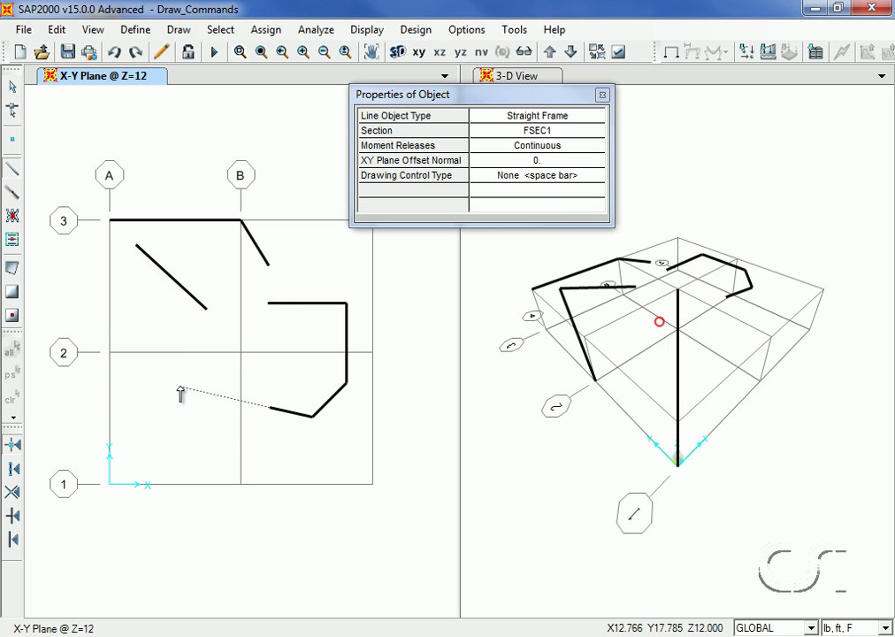
key("Return")
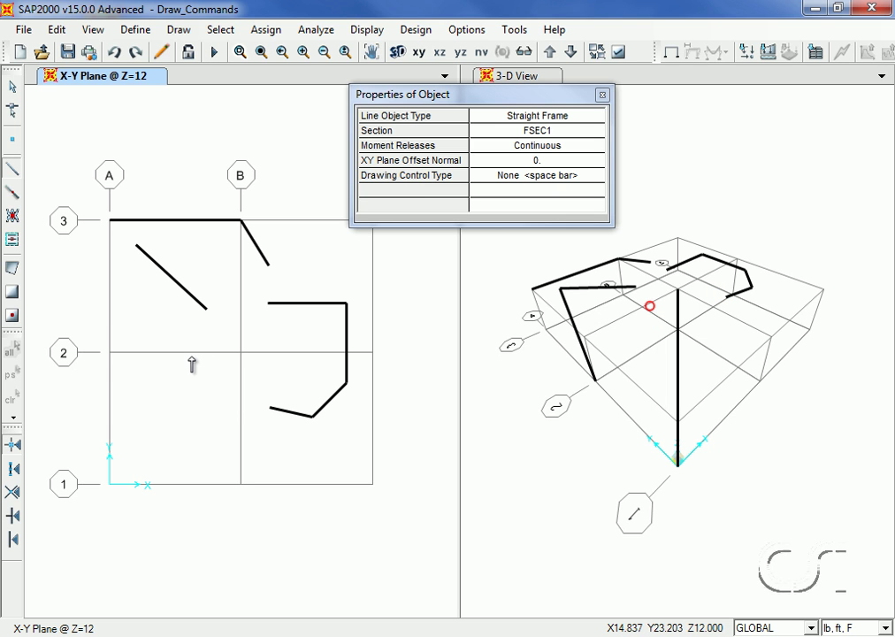
Quick-draw frames on gridline 3 between A and B and around the B–C bays
left_click(11, 90)
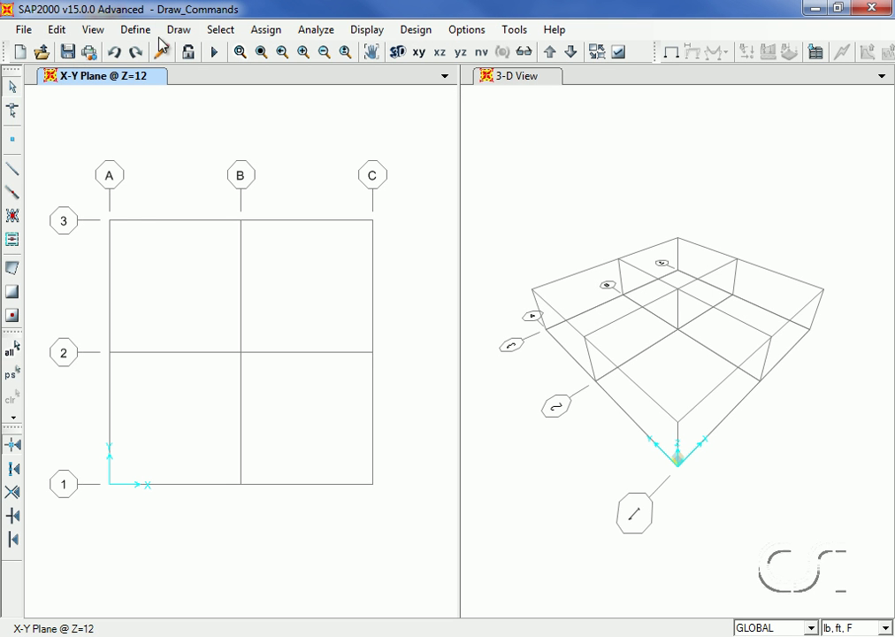
left_click(178, 30)
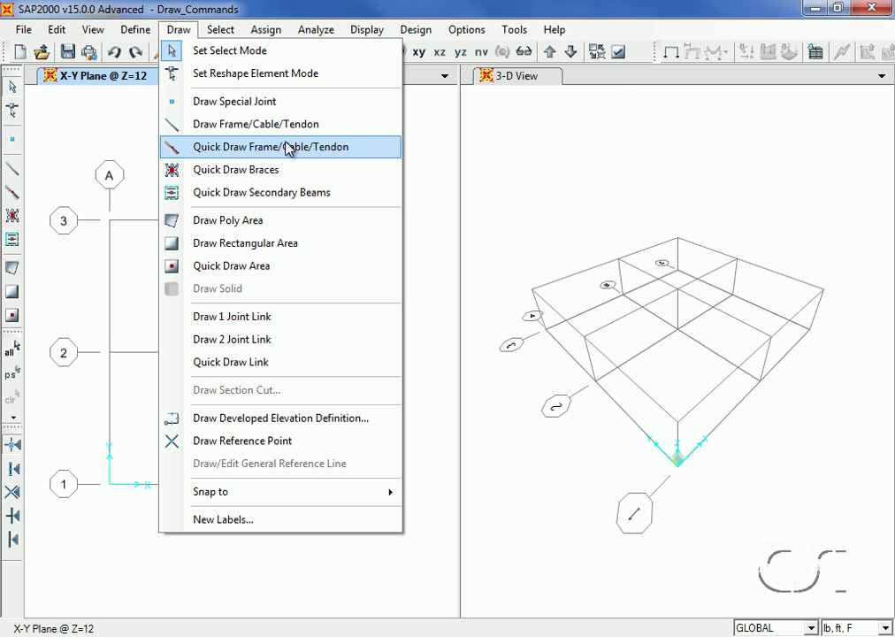
left_click(296, 147)
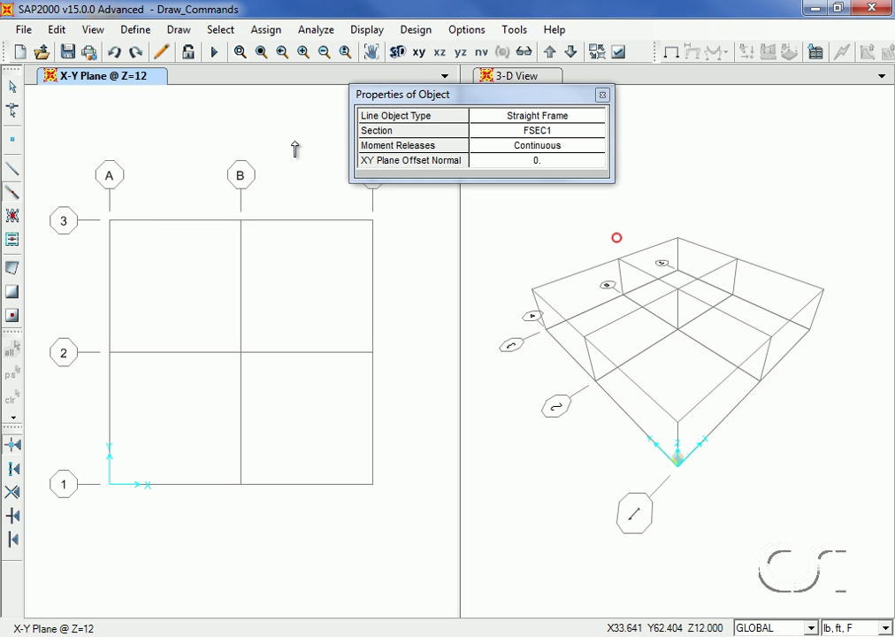
left_click(184, 221)
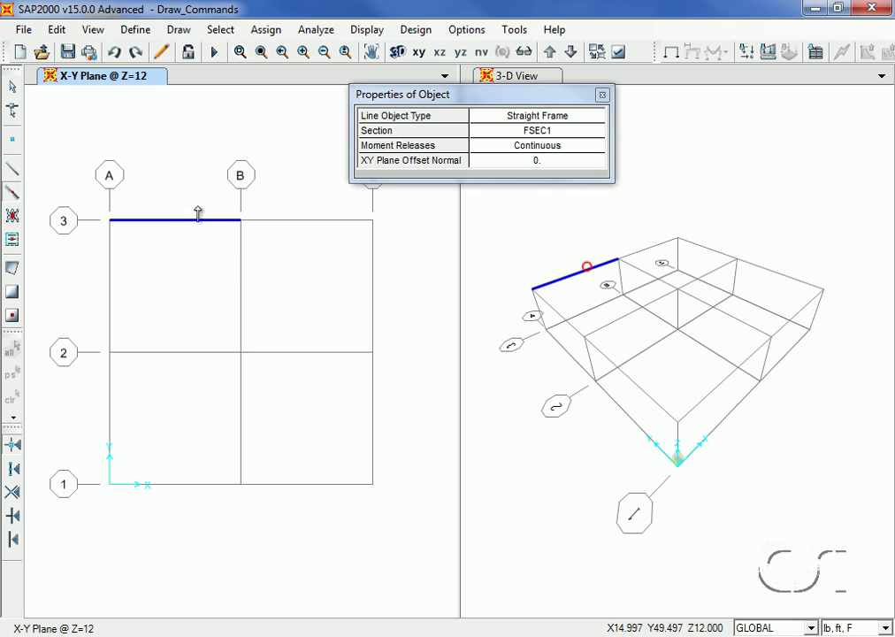
mouse_move(221, 194)
left_mouse_down()
mouse_move(250, 498)
mouse_move(410, 520)
left_mouse_up()
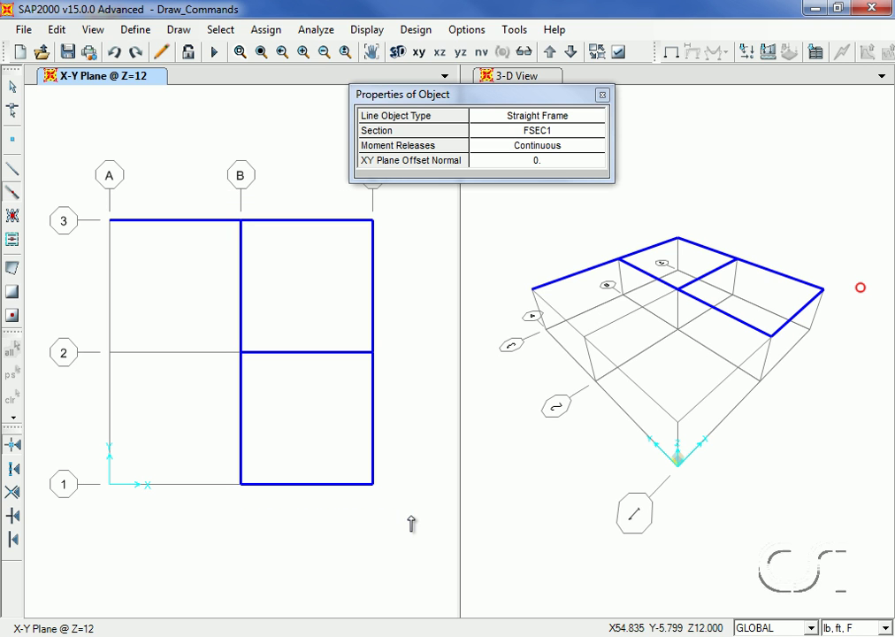
Change the brace's lower-right end joint Y coordinate to 35 ft
left_click(14, 99)
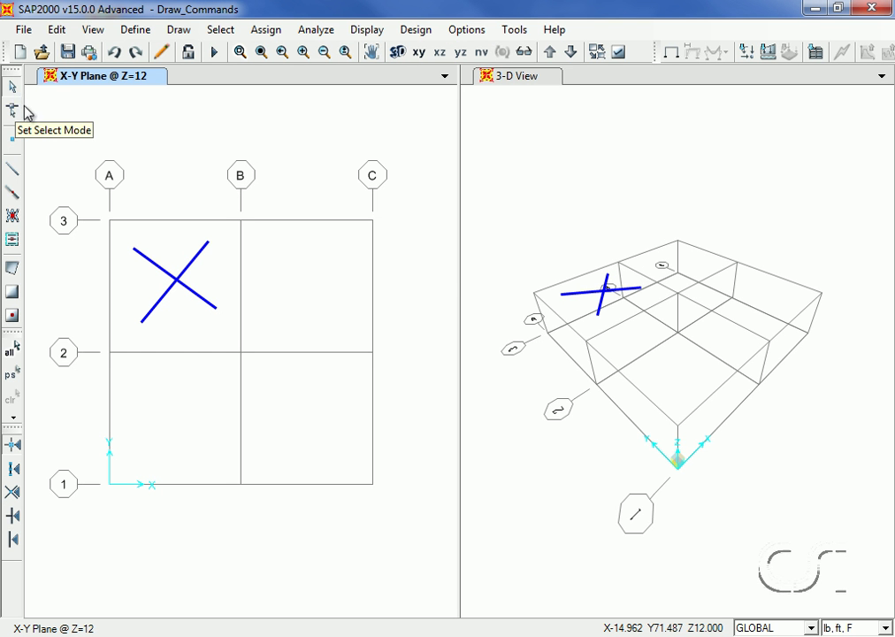
right_click(223, 318)
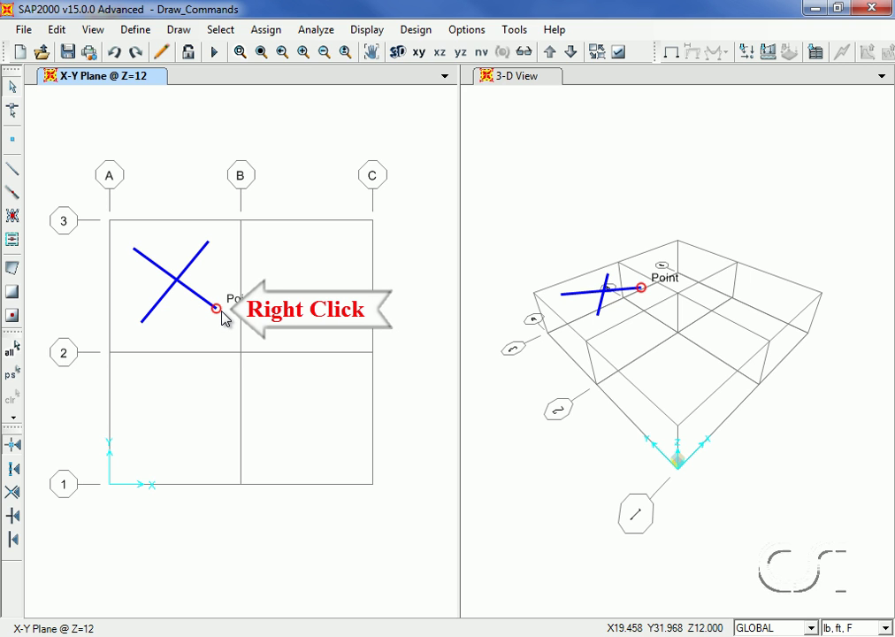
right_click(223, 318)
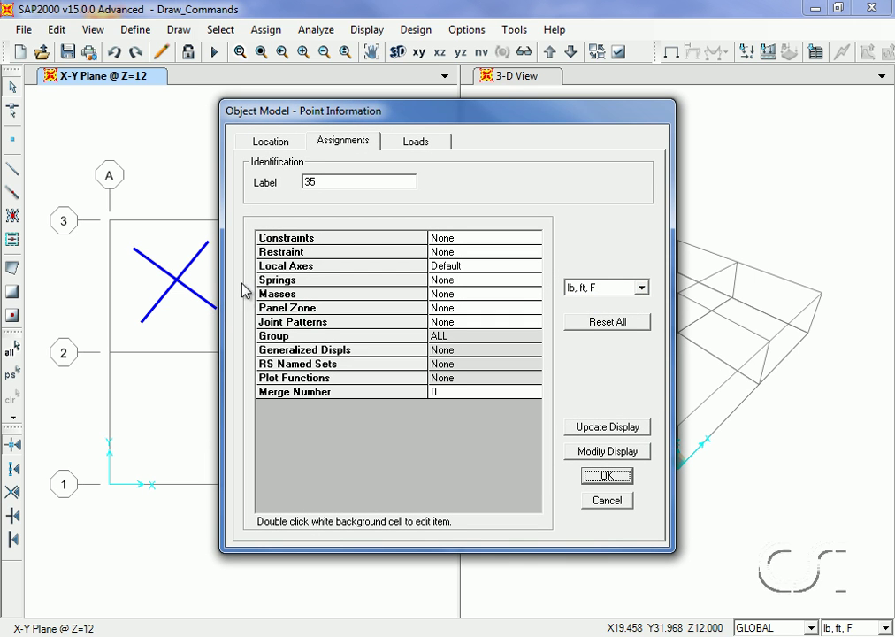
left_click(286, 144)
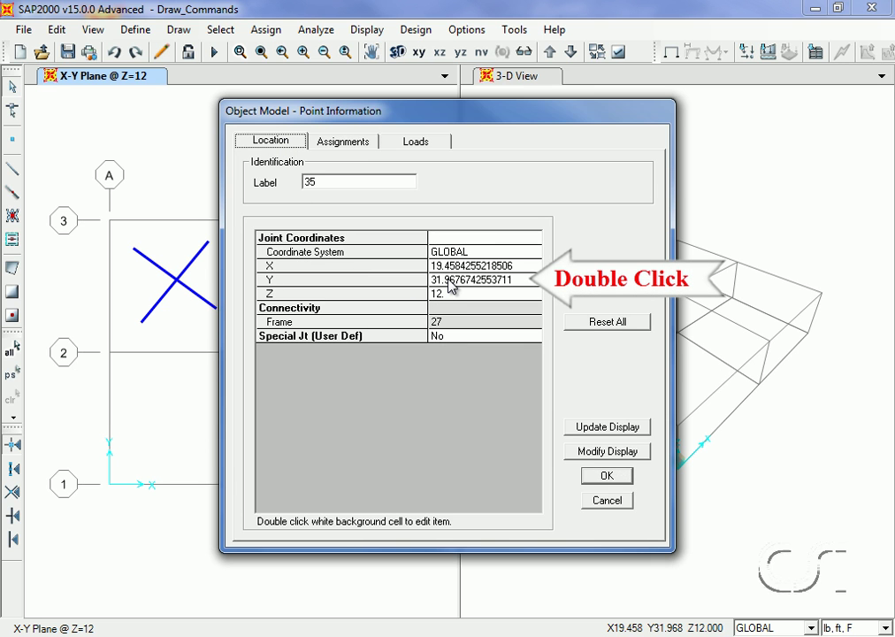
double_click(451, 283)
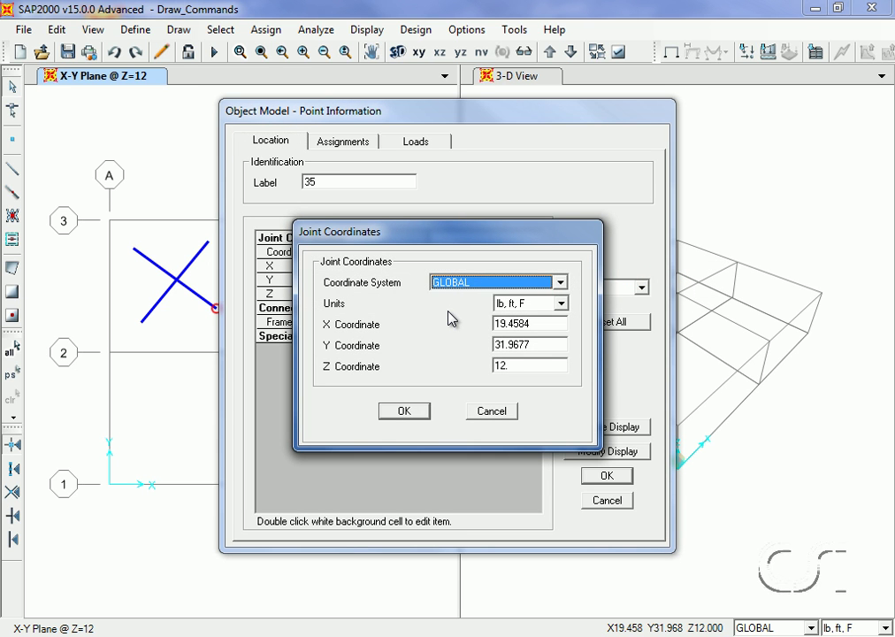
double_click(535, 339)
type("35")
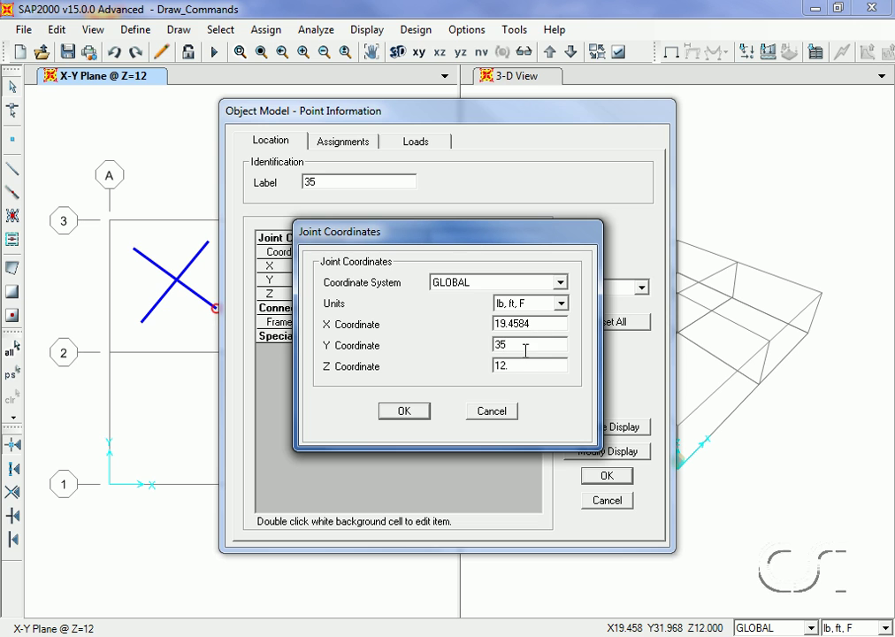
left_click(402, 411)
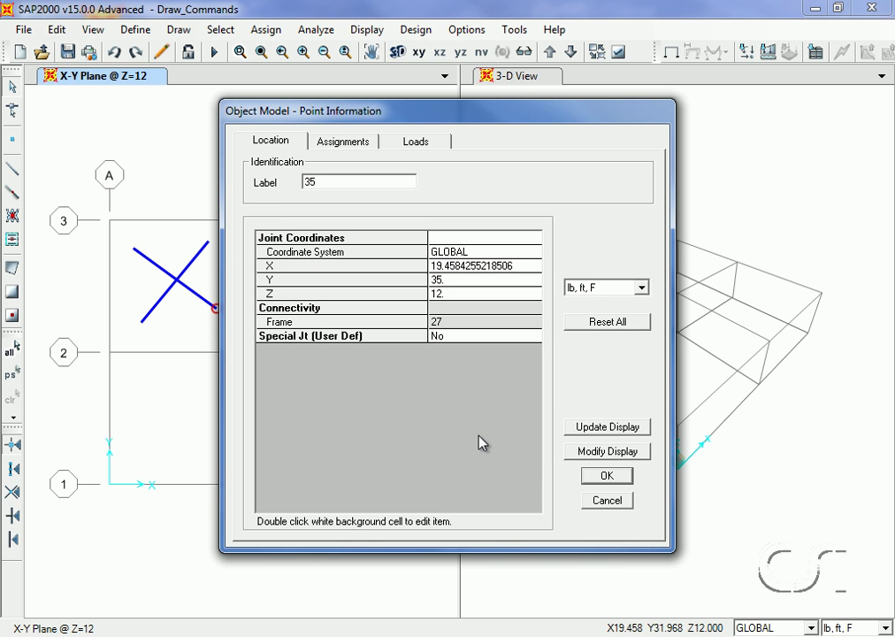
left_click(610, 479)
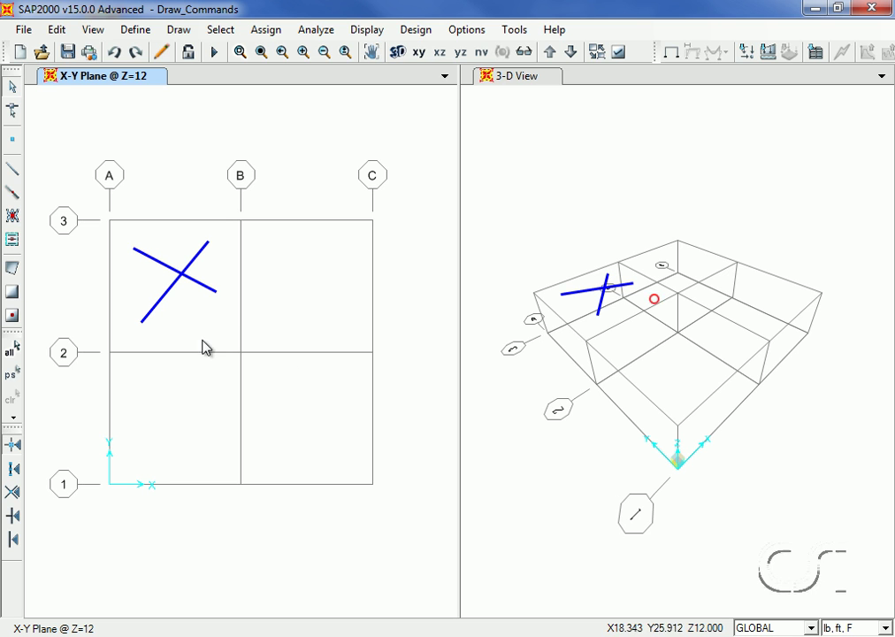
Align the brace's upper-left end point to X-ordinate 0 on gridline A
left_click(133, 249)
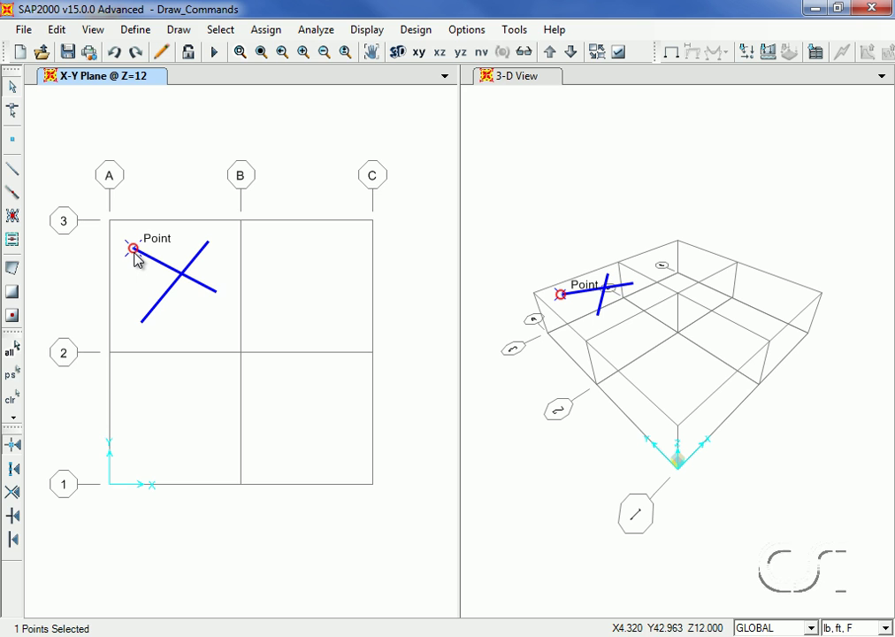
left_click(58, 30)
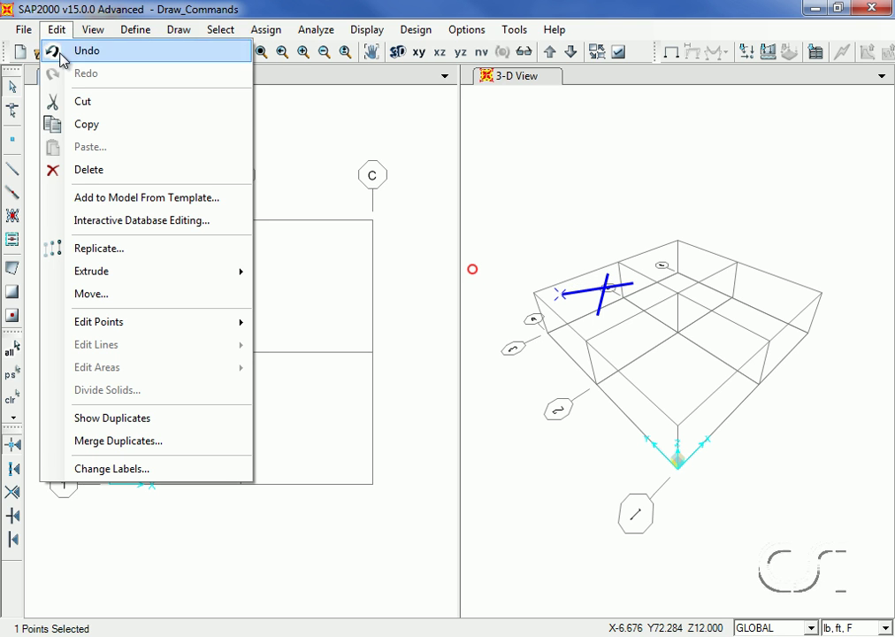
mouse_move(98, 322)
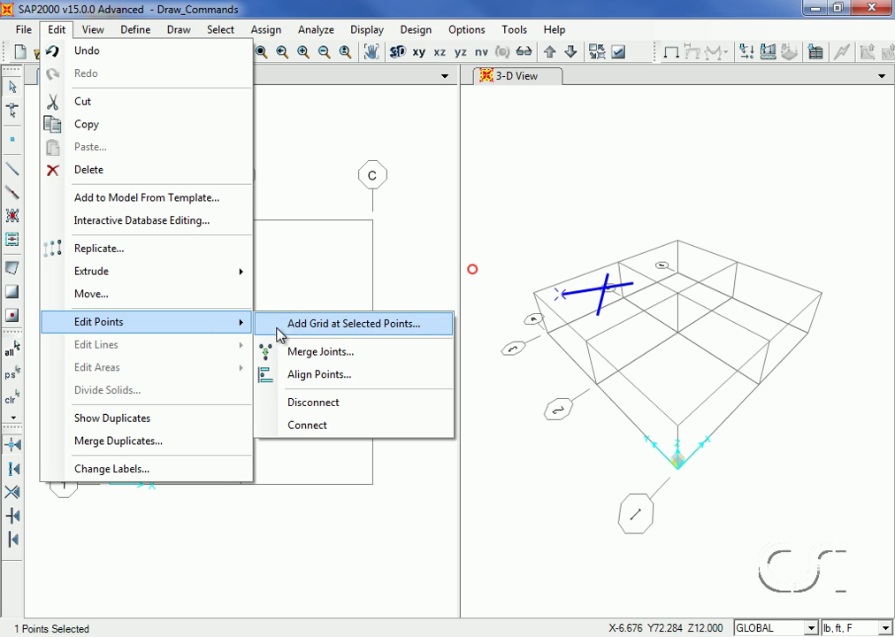
left_click(378, 378)
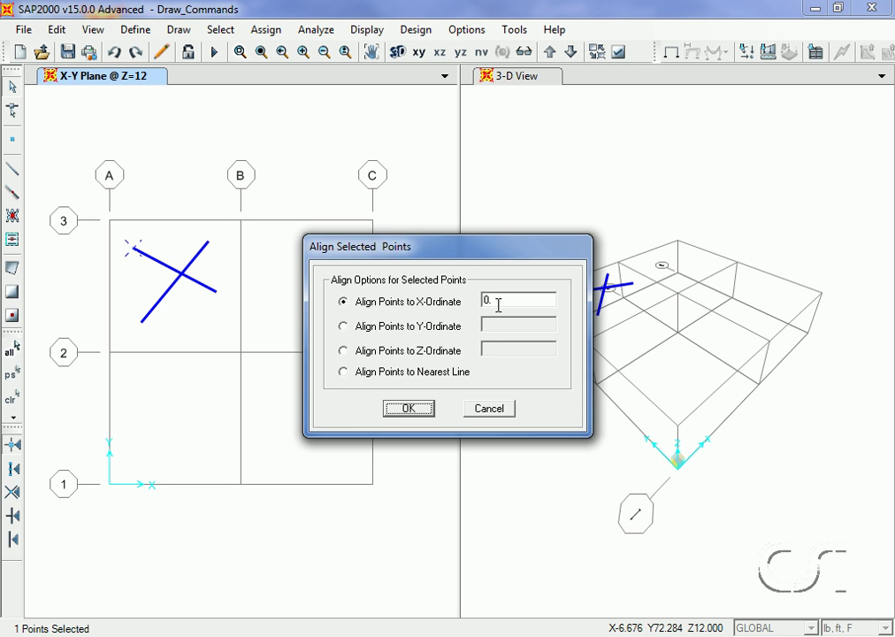
left_click(414, 407)
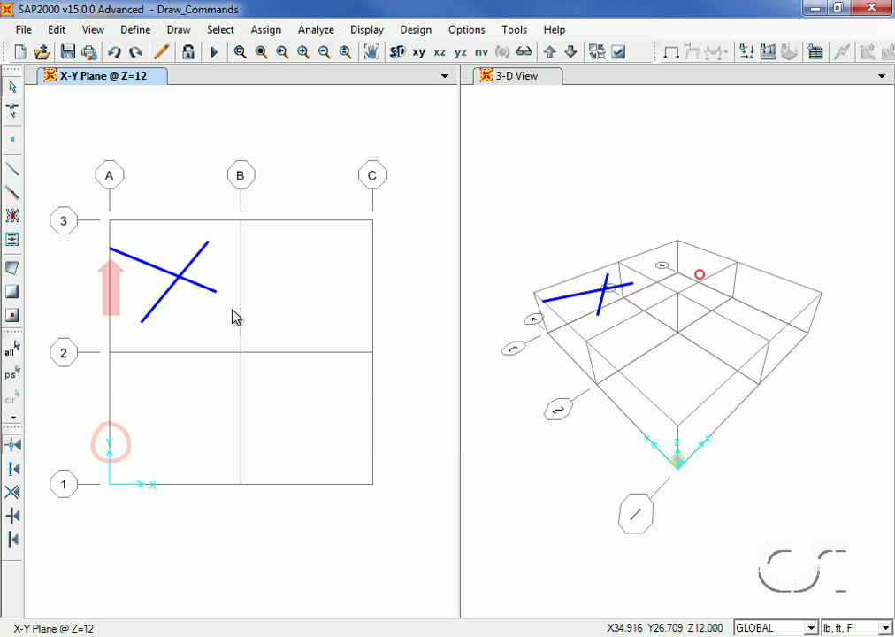
Reshape the shifted brace, dragging its end point so the two diagonals cross as an X
left_click(12, 111)
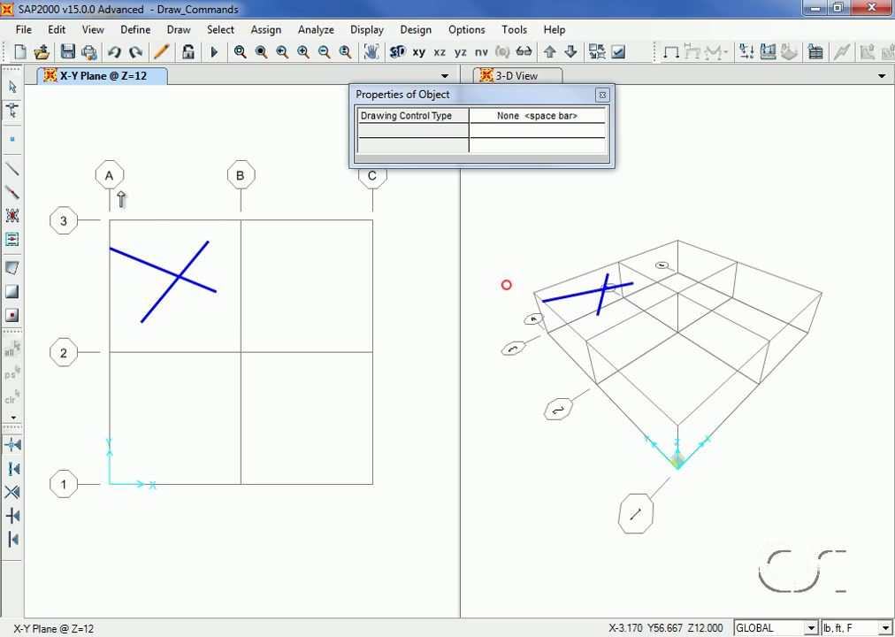
left_click(198, 284)
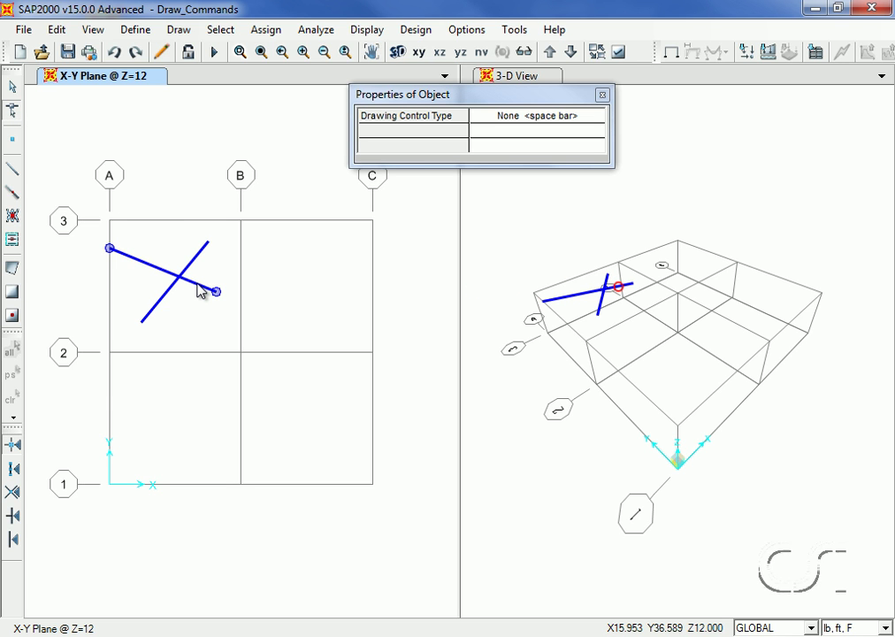
left_click_drag(199, 291, 210, 276)
left_click(211, 271)
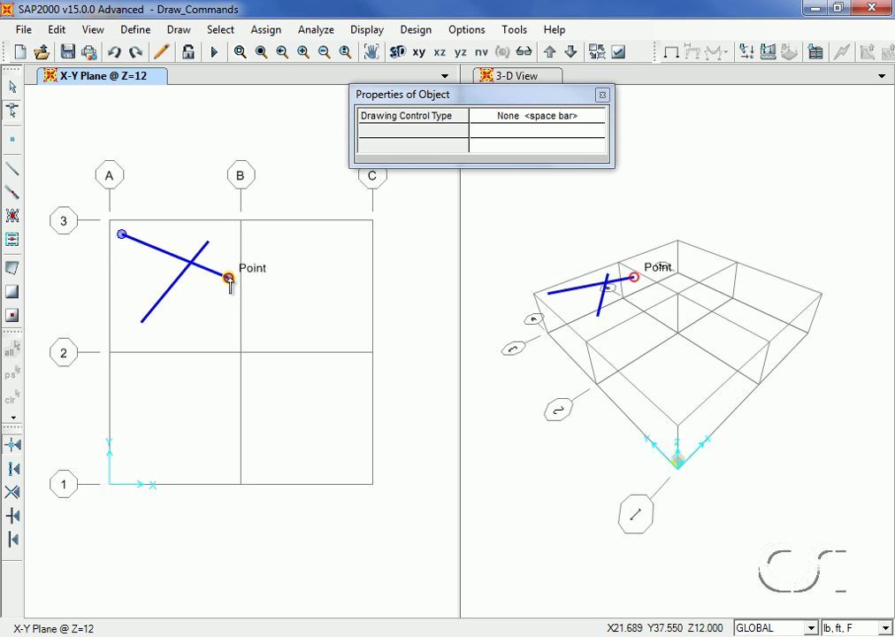
left_click(229, 279)
left_click_drag(229, 279, 204, 323)
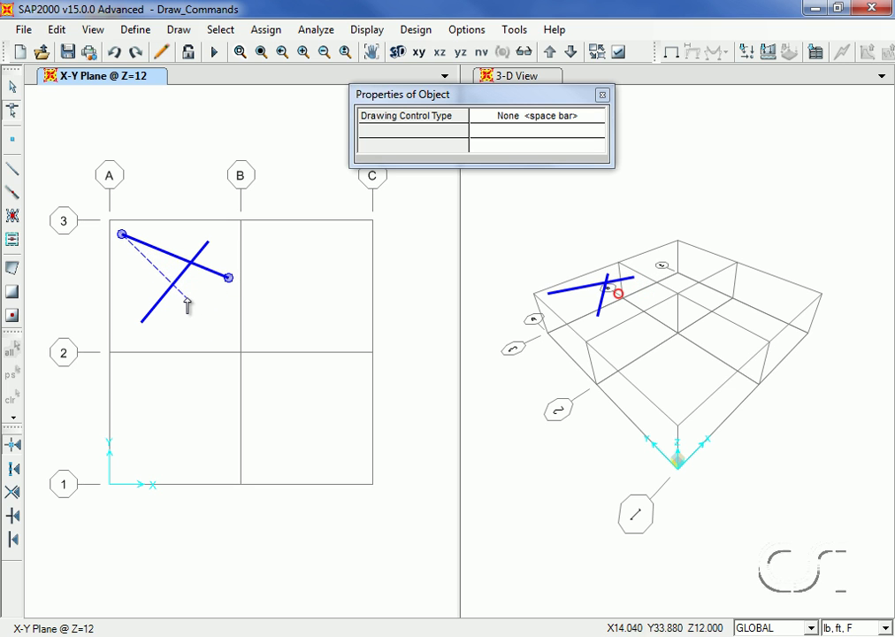
left_click_drag(203, 323, 213, 329)
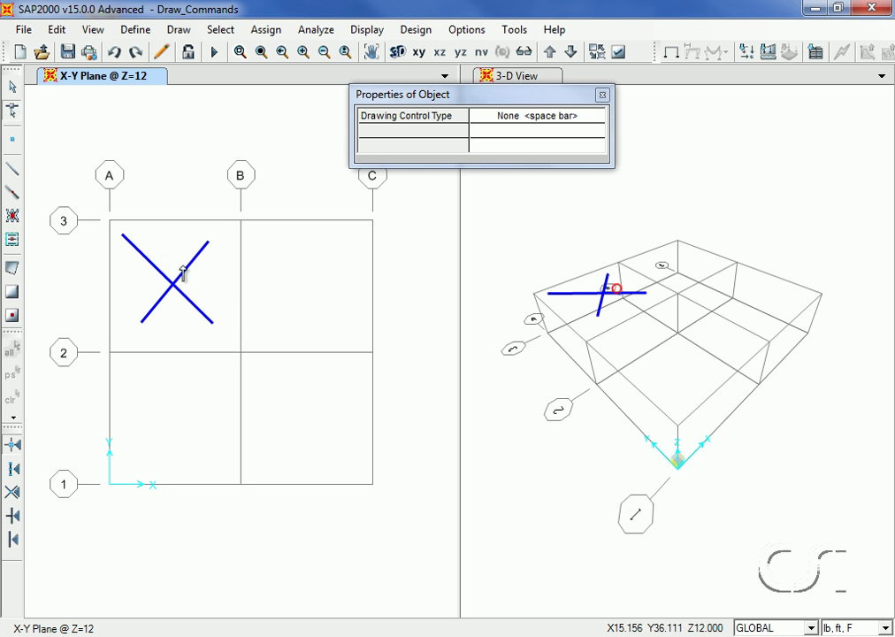
Select both crossing braces and their end point, then apply Trim Frames
left_click(12, 88)
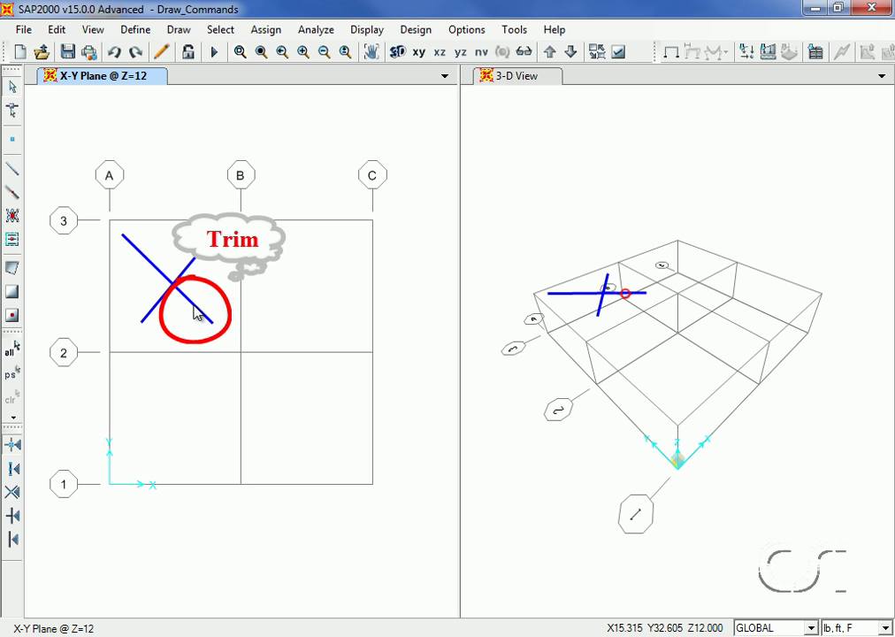
left_click(194, 307)
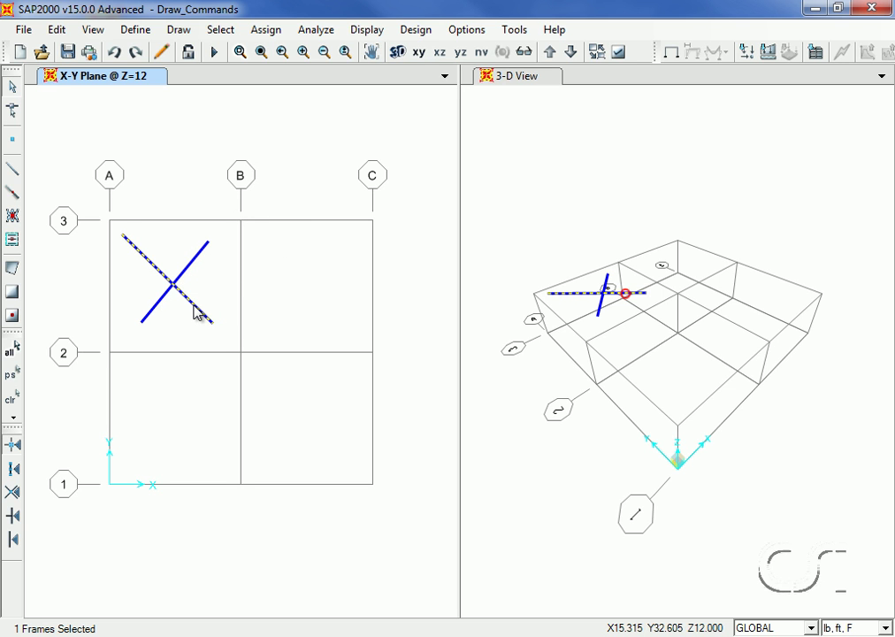
left_click(213, 323)
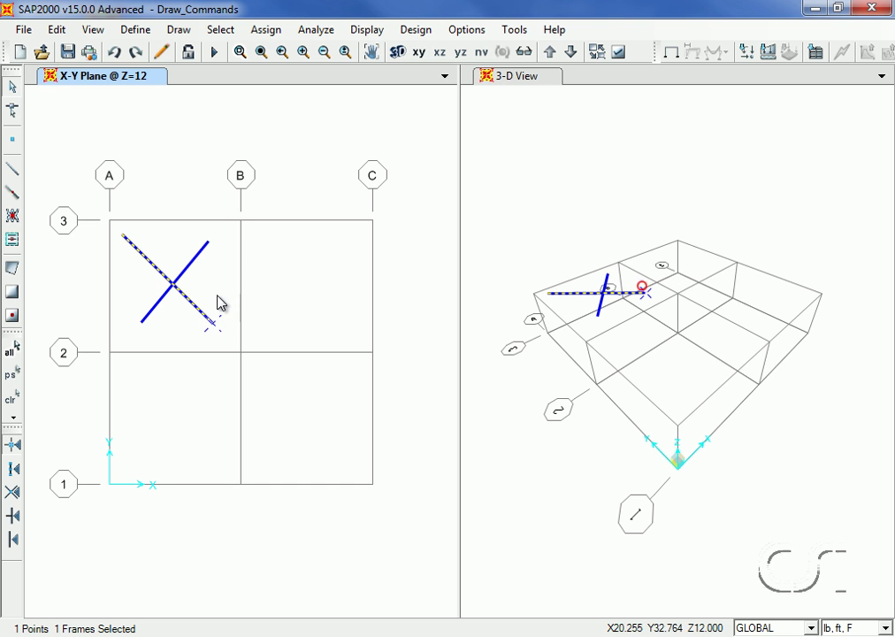
left_click(194, 268)
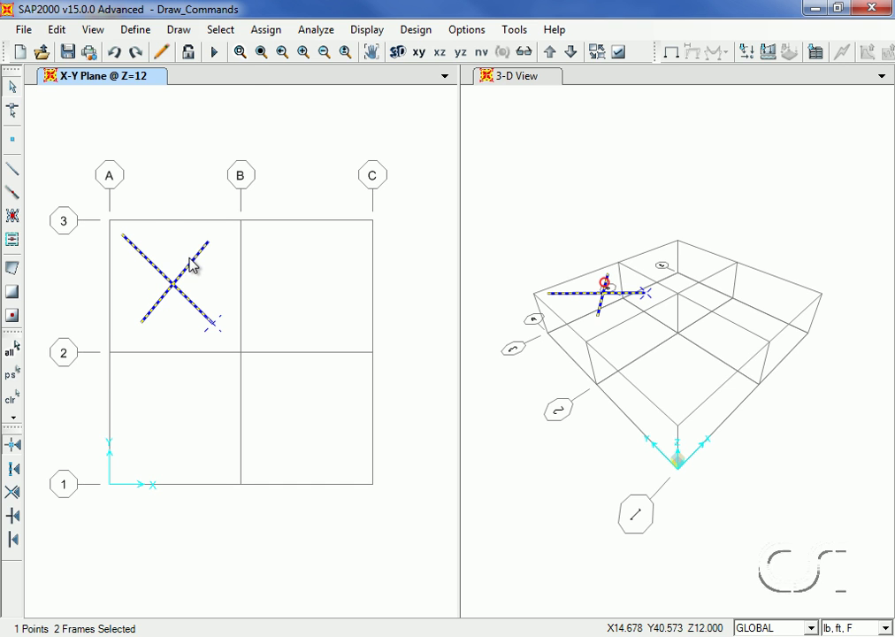
left_click(57, 32)
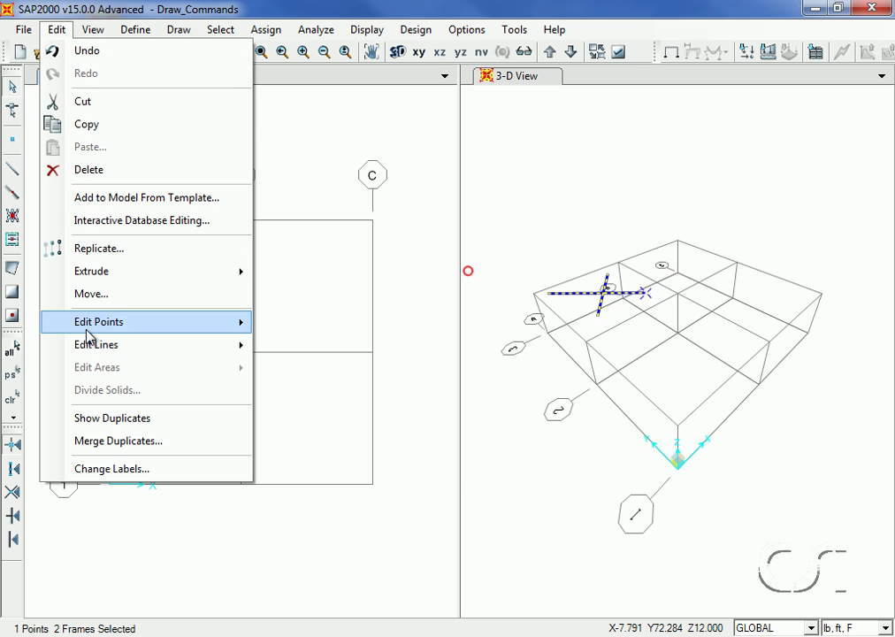
mouse_move(96, 344)
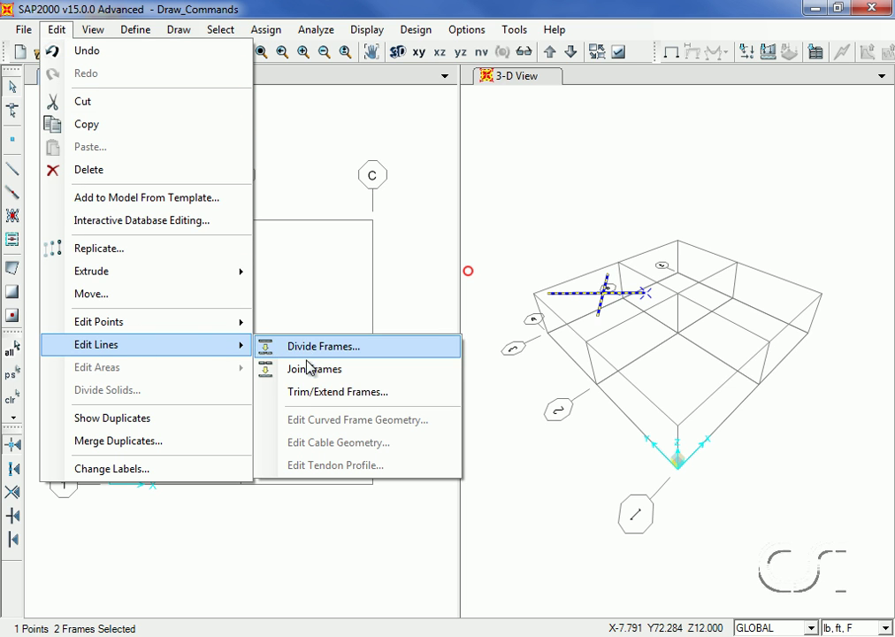
left_click(405, 394)
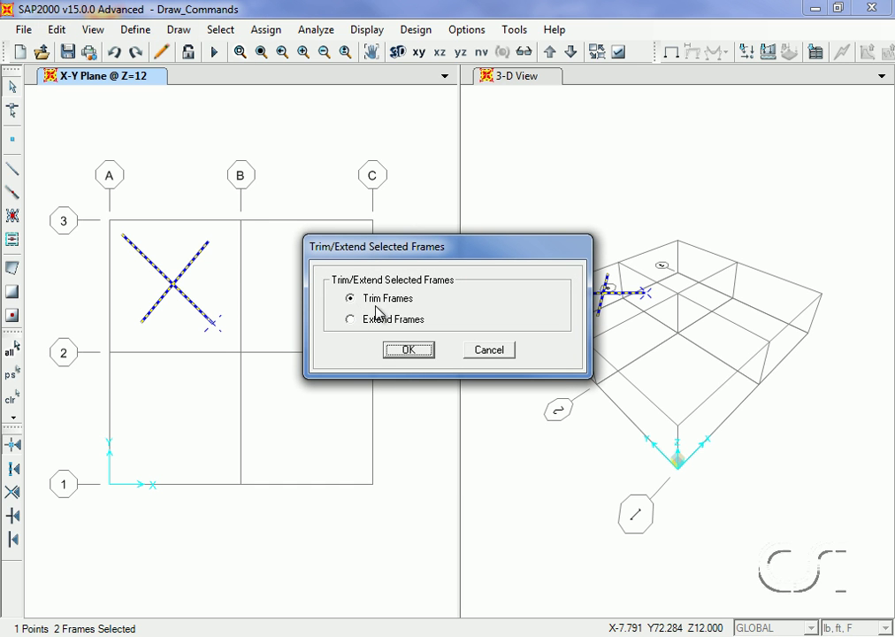
left_click(408, 349)
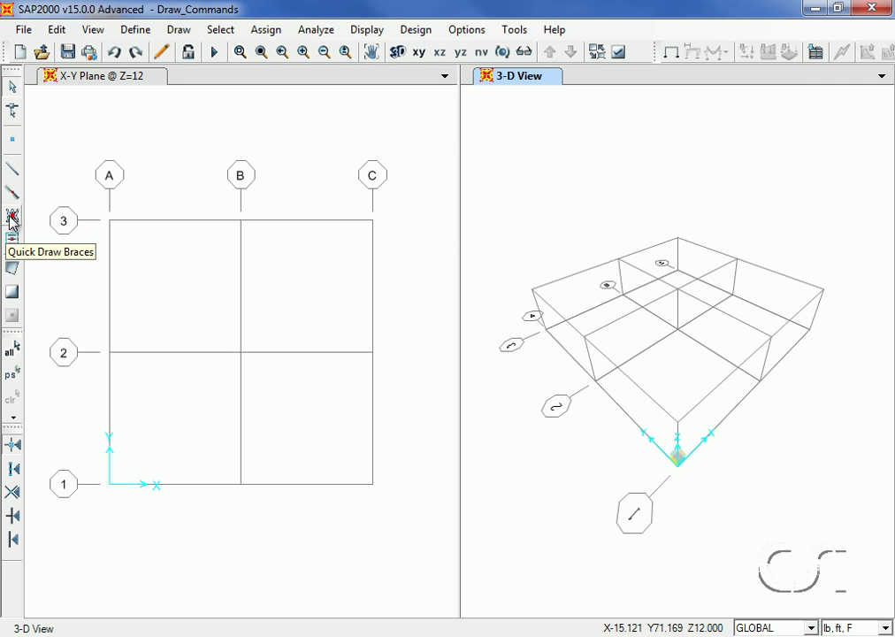
left_click(11, 219)
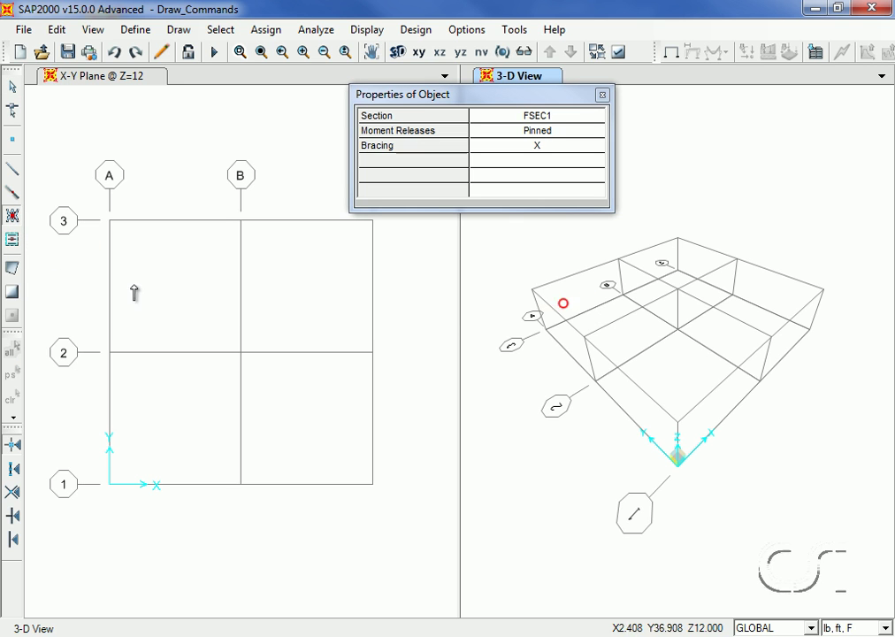
left_click(283, 295)
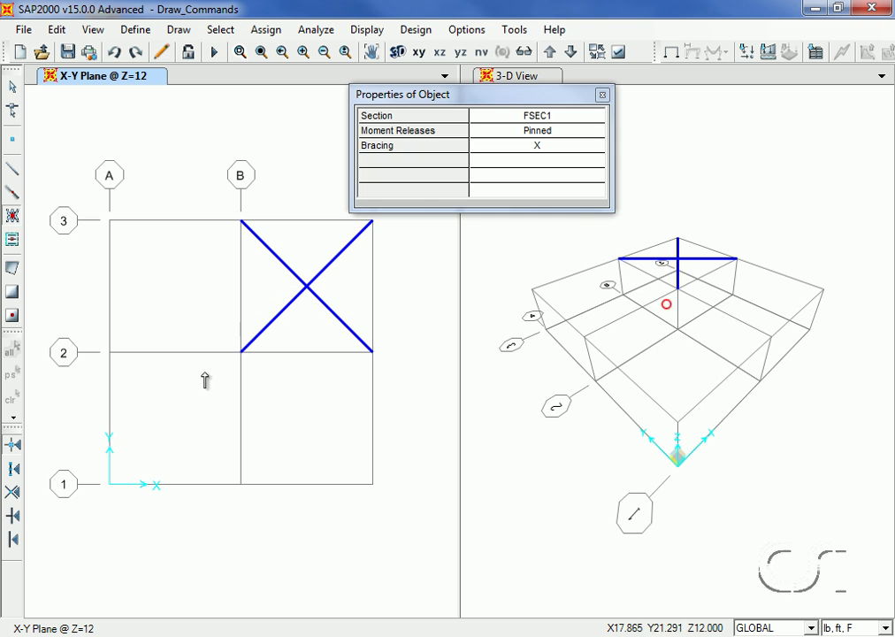
left_click(171, 428)
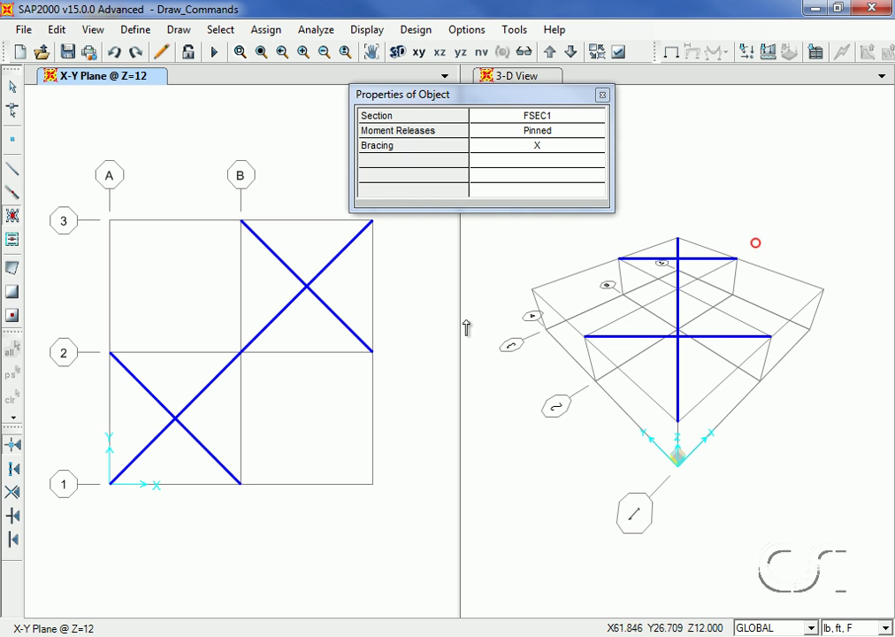
left_click(489, 283)
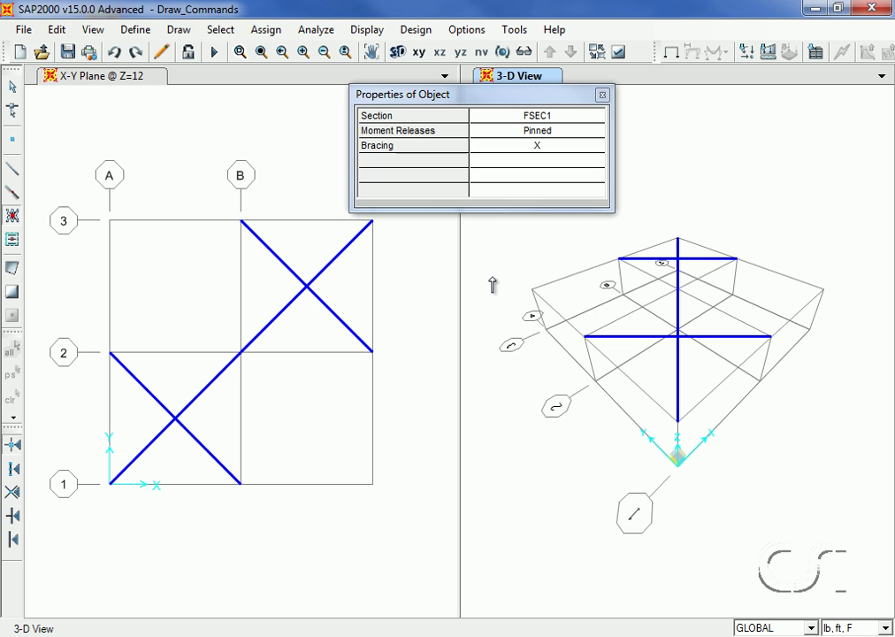
left_click(444, 55)
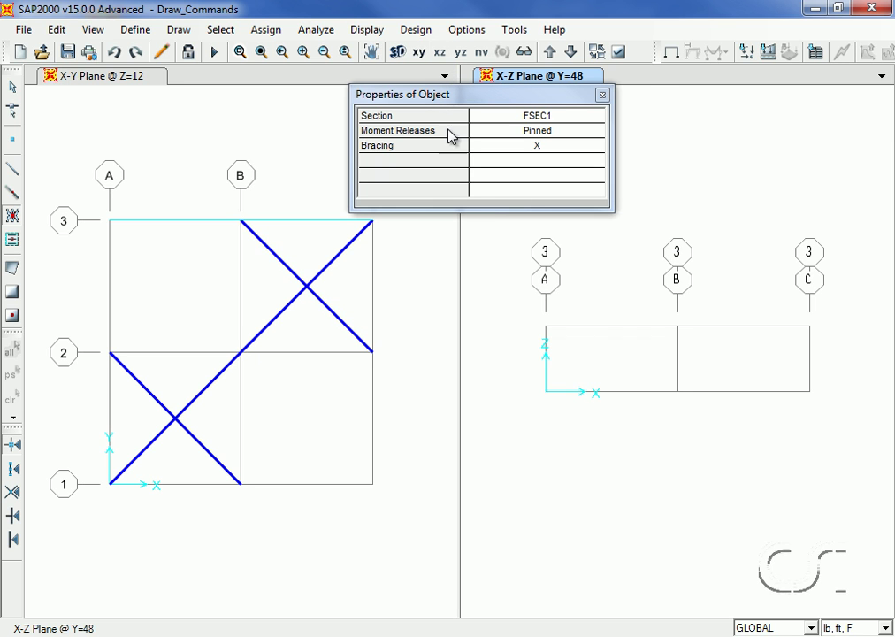
left_click(601, 361)
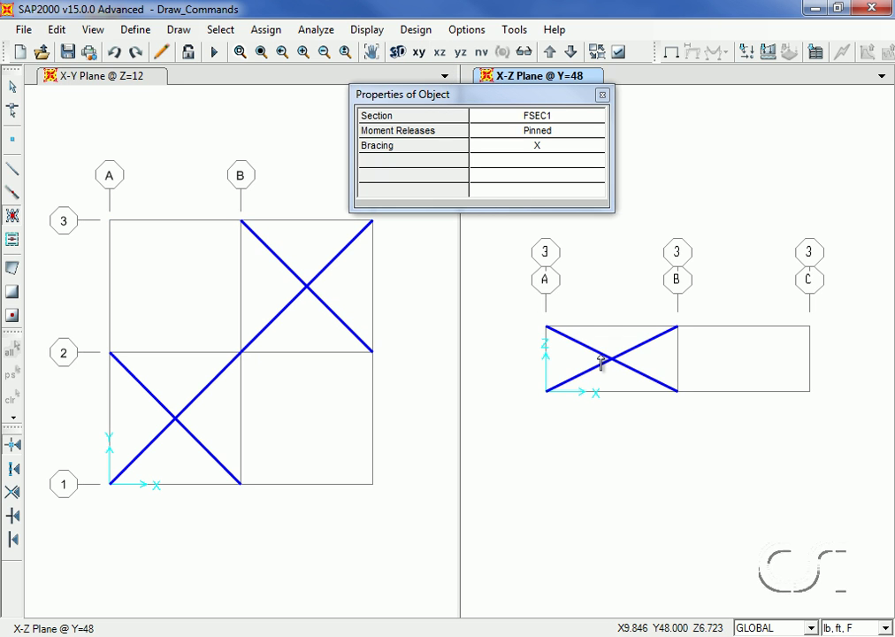
left_click(398, 52)
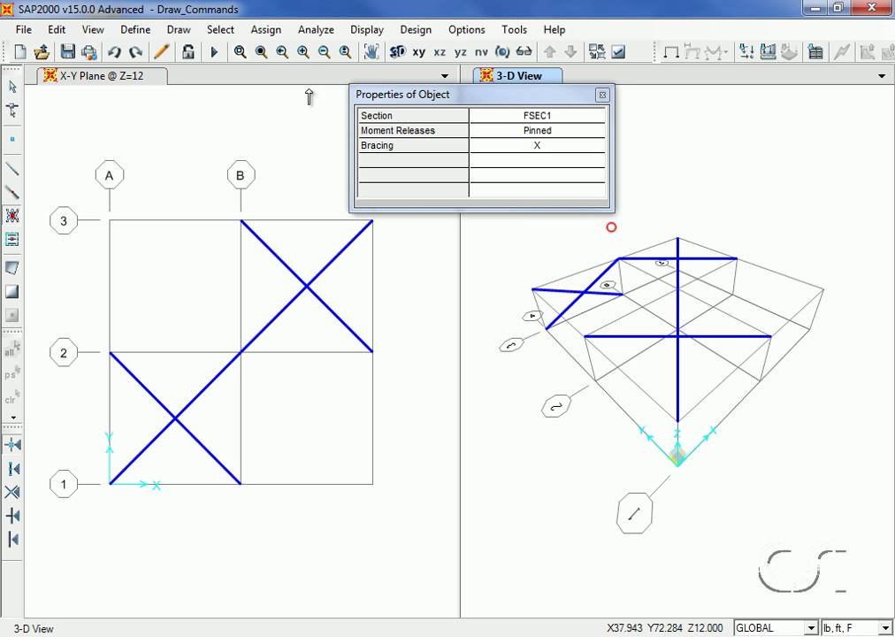
left_click(14, 95)
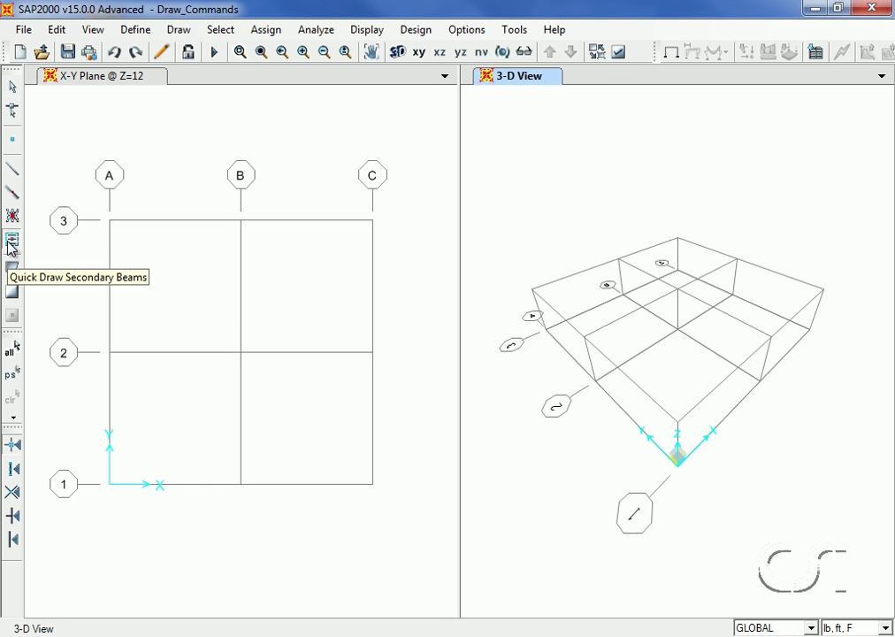
Add three secondary beams in bay A–B, then three parallel to X in bay B–C
left_click(11, 240)
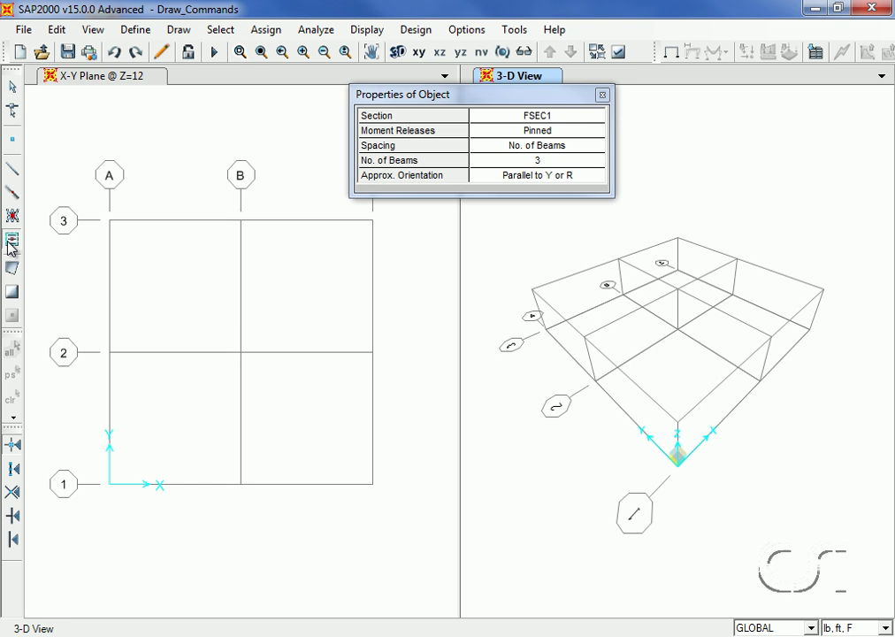
left_click(167, 288)
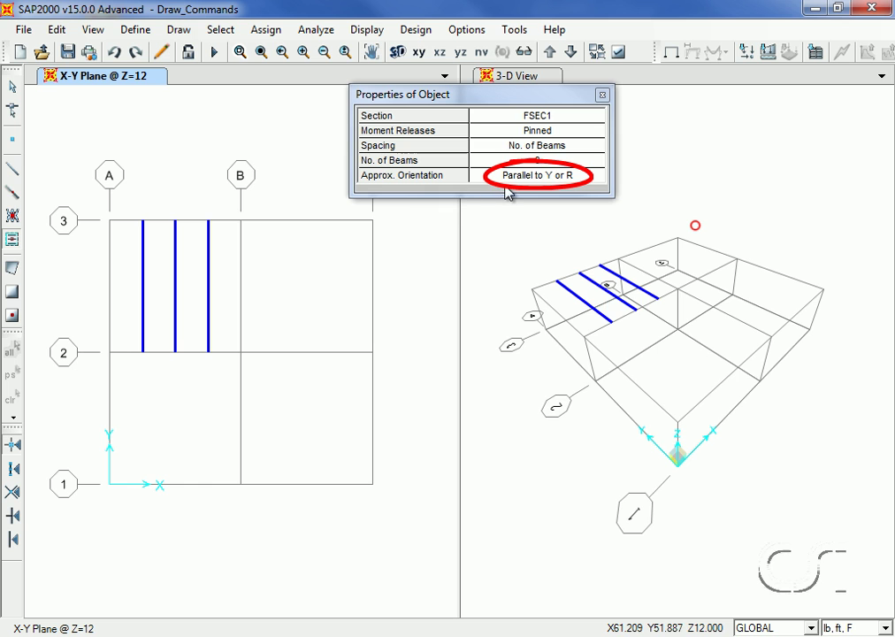
left_click(571, 178)
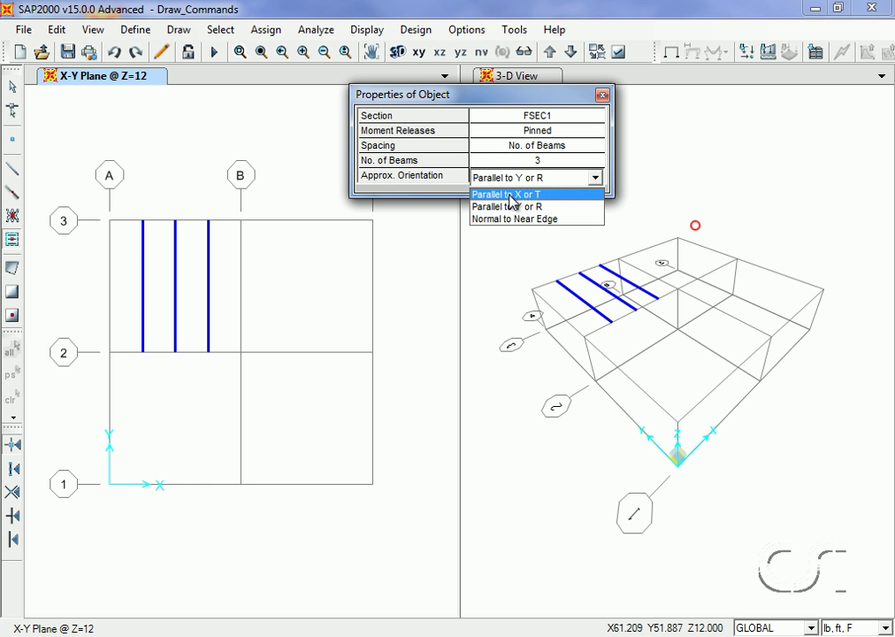
left_click(533, 198)
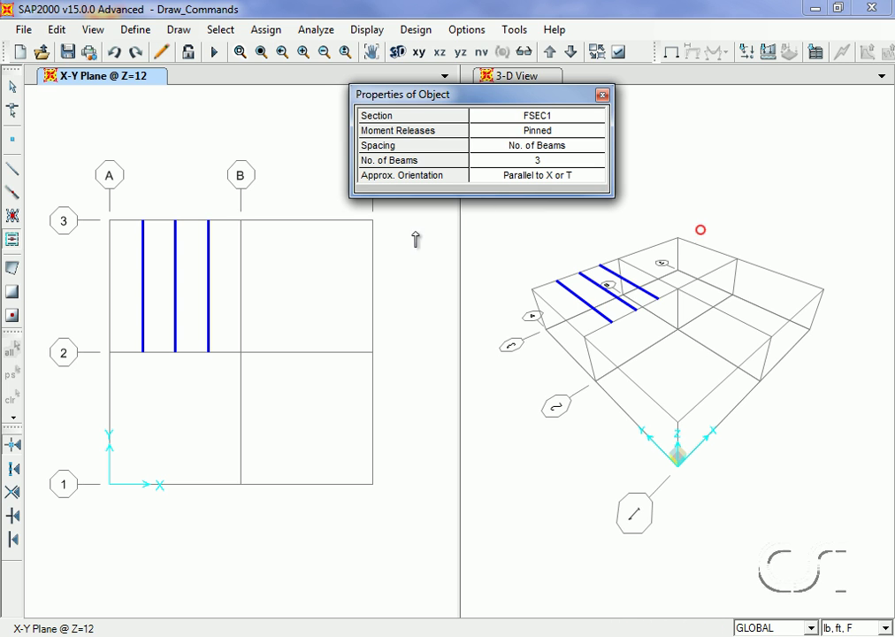
left_click(302, 298)
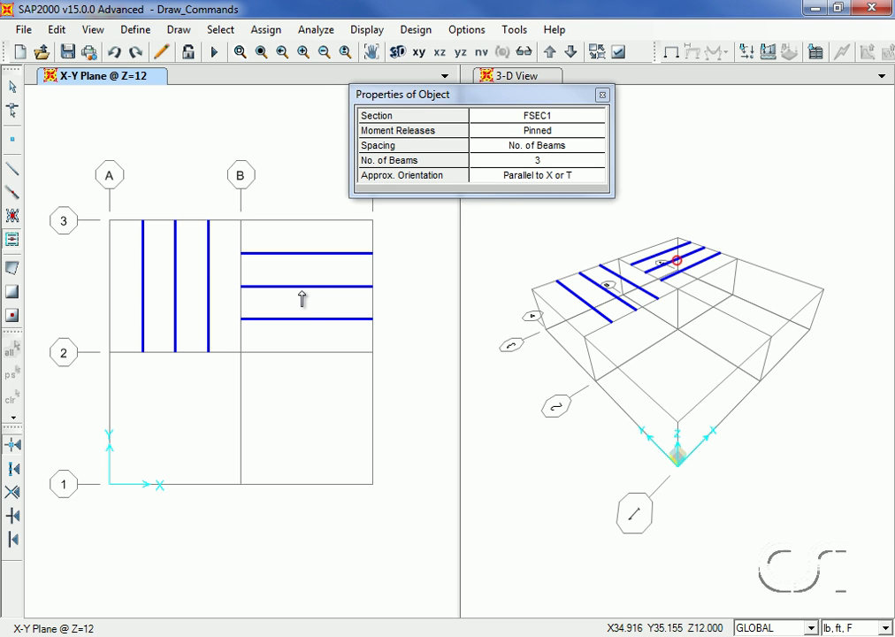
Add three-beam sets normal to the nearest edge, near grid 2 and beside grid B
left_click(535, 179)
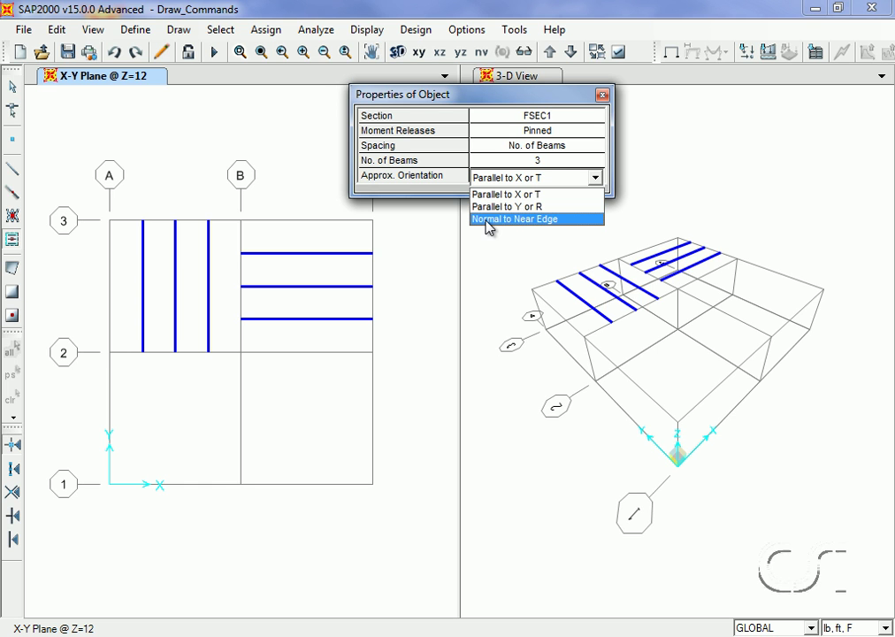
left_click(529, 221)
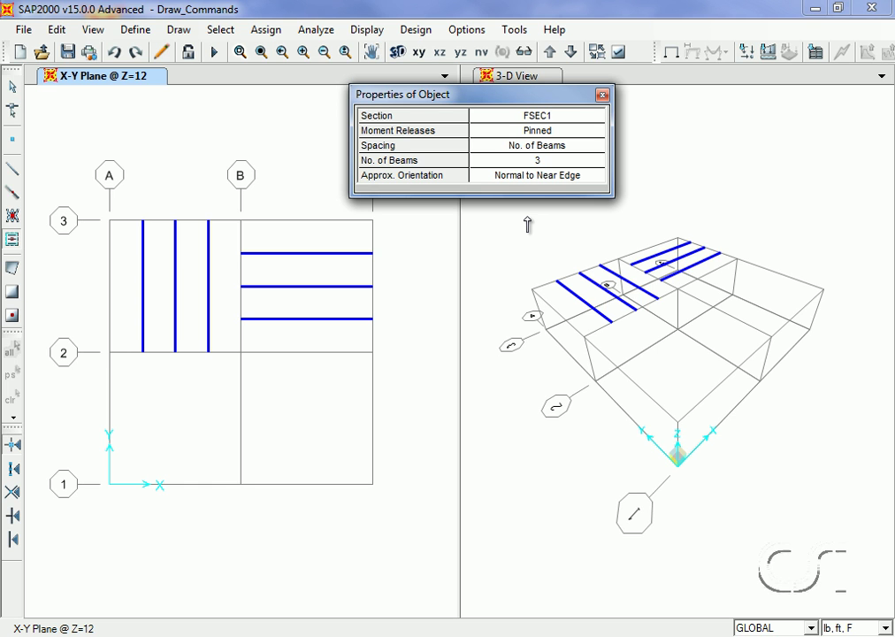
left_click(308, 348)
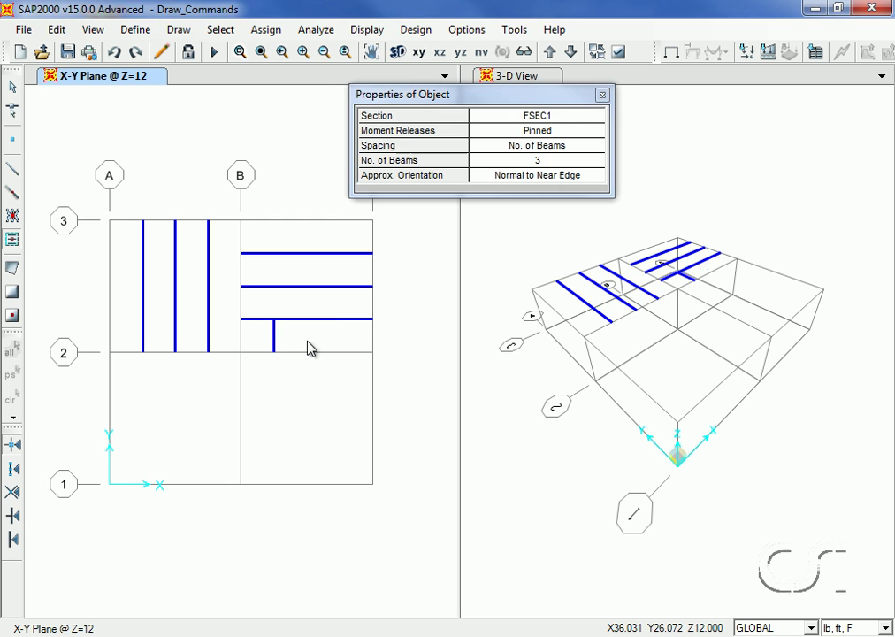
left_click(227, 295)
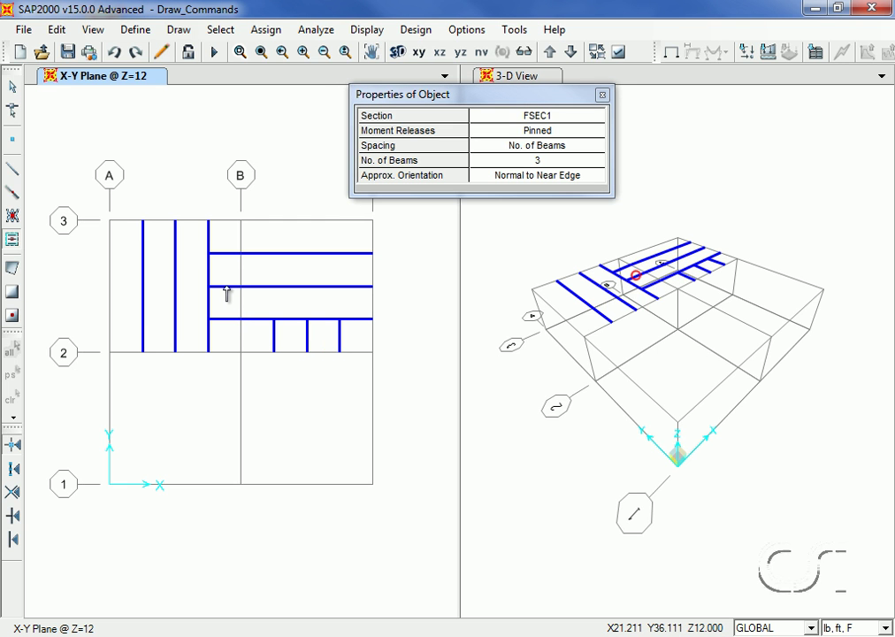
Start a polygon area, placing its first corners including one at grid point B3
left_click(14, 89)
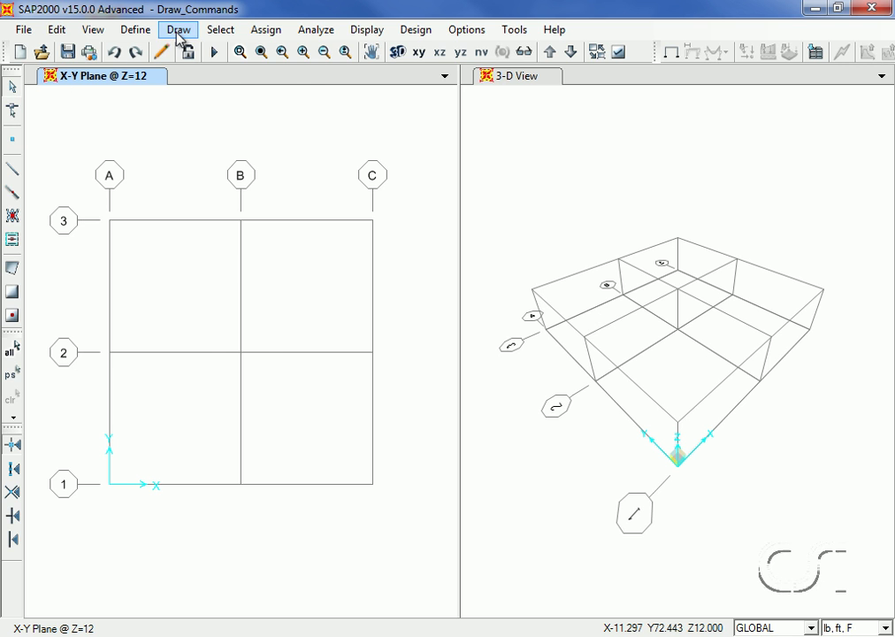
left_click(178, 32)
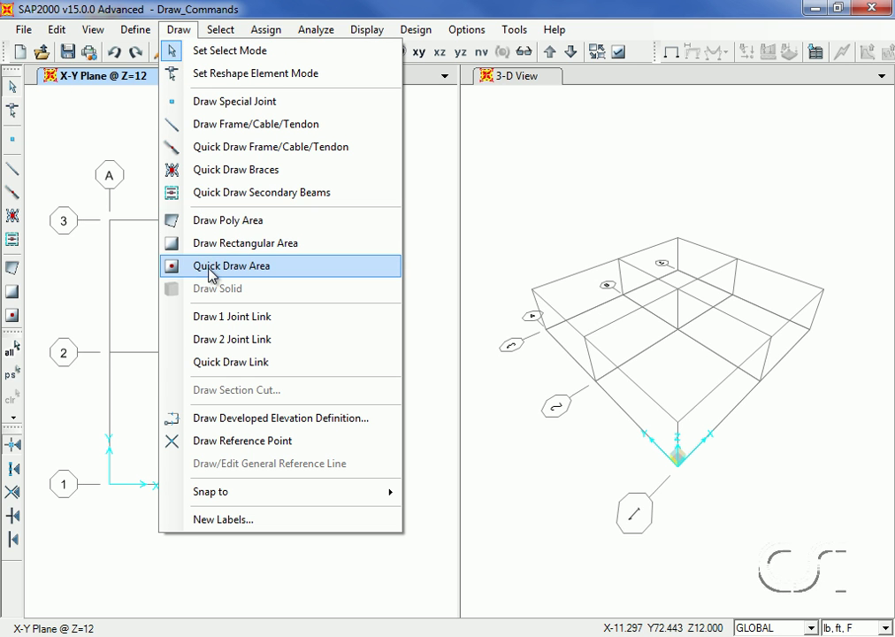
left_click(274, 227)
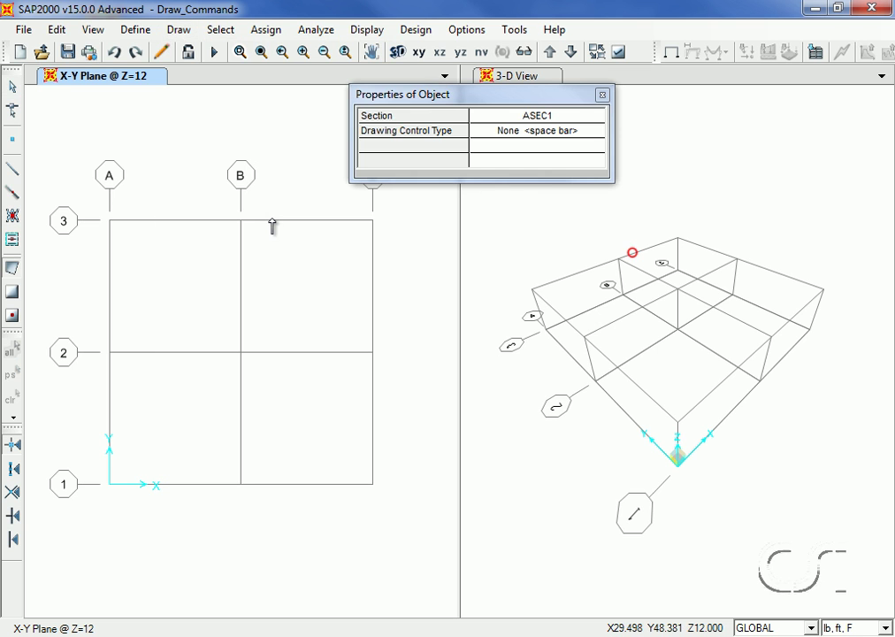
left_click(156, 275)
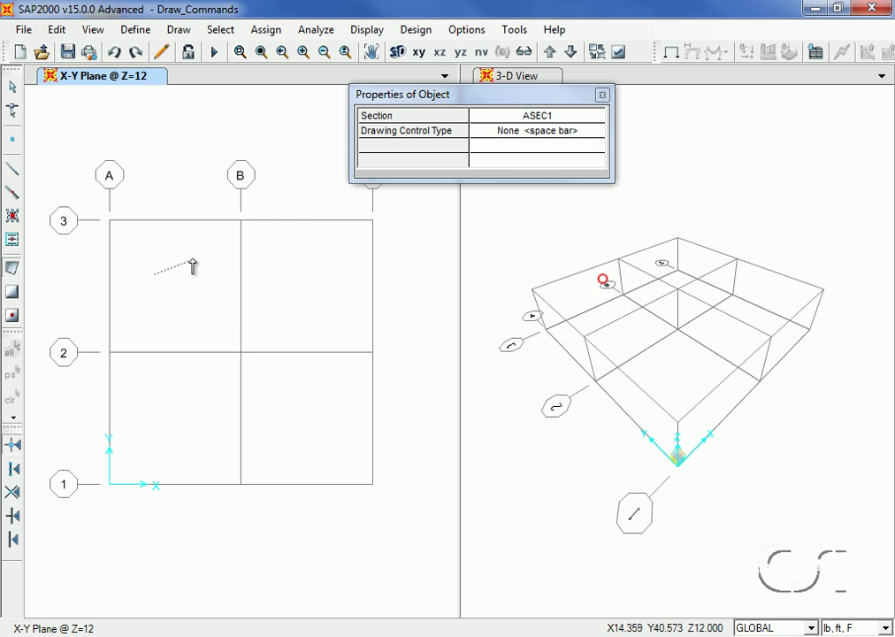
left_click(241, 221)
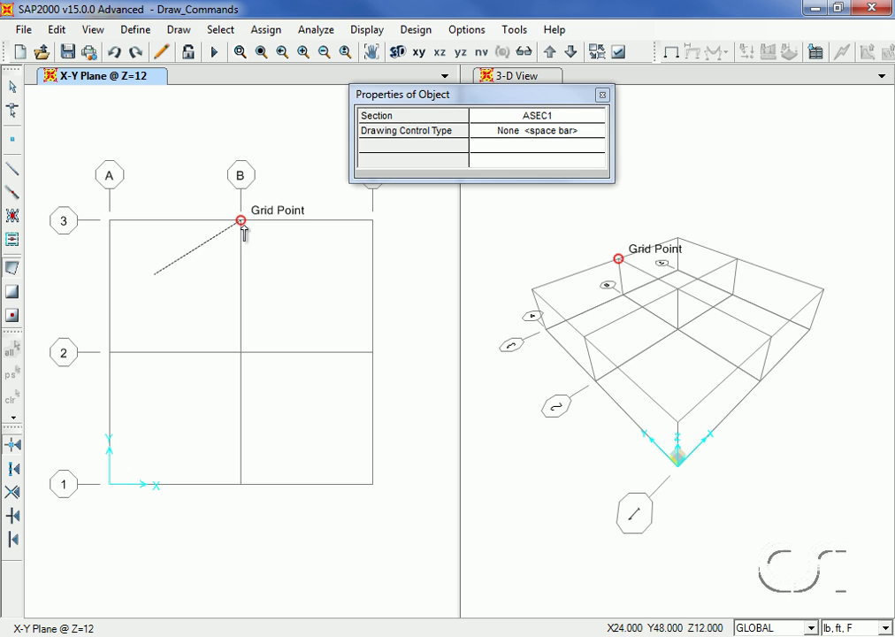
left_click(286, 269)
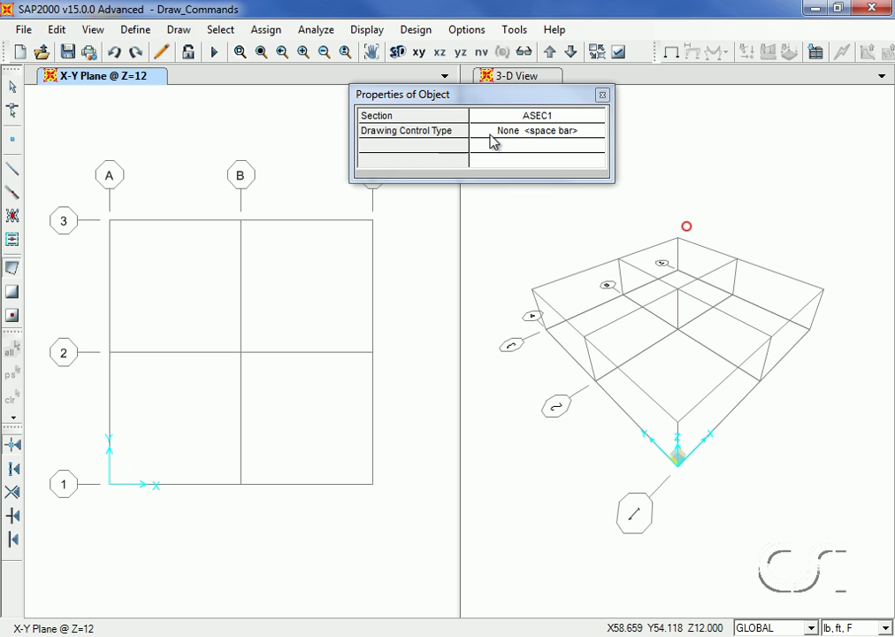
Keep drawing control None, add a horizontal edge with H, then finish the five-sided area
left_click(492, 134)
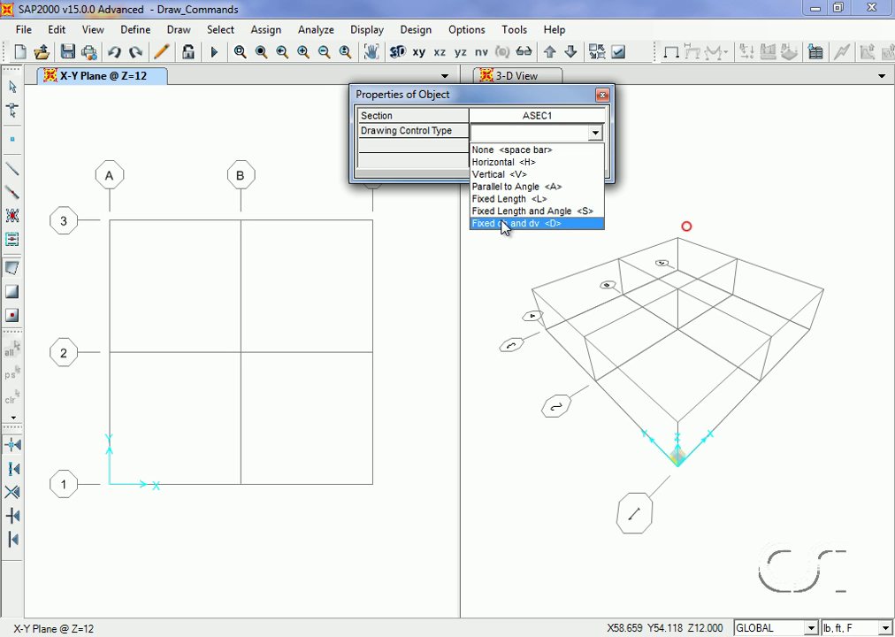
left_click(504, 150)
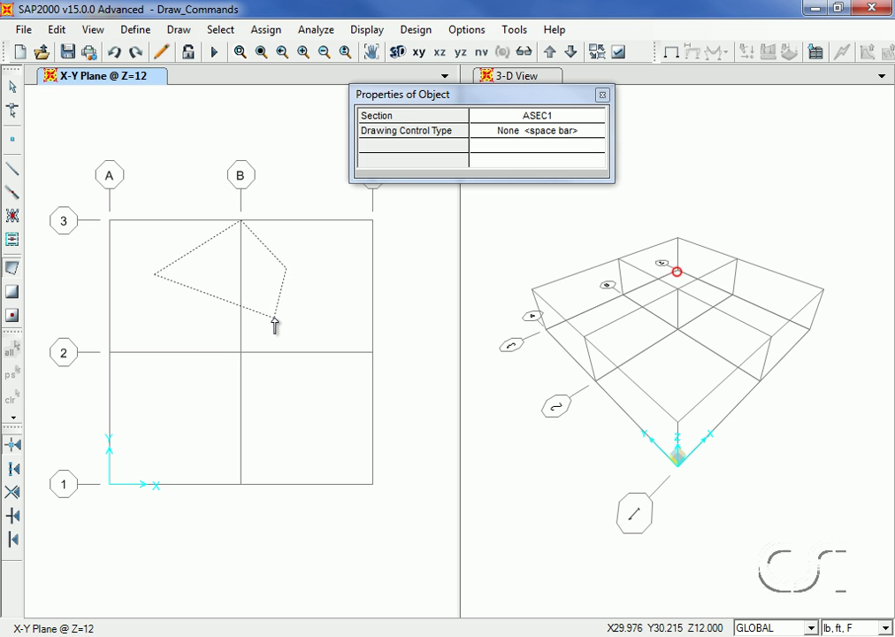
key("h")
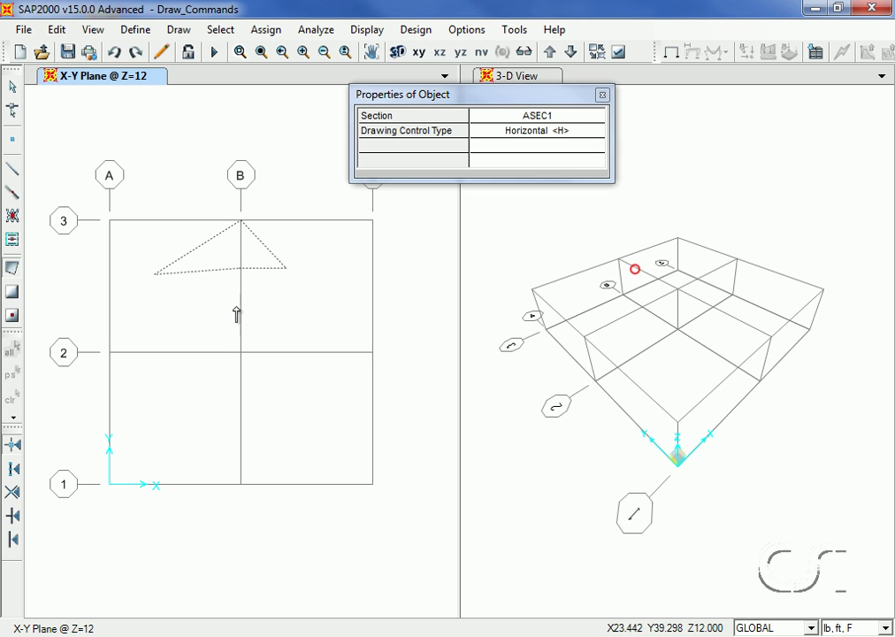
left_click(212, 311)
key("space")
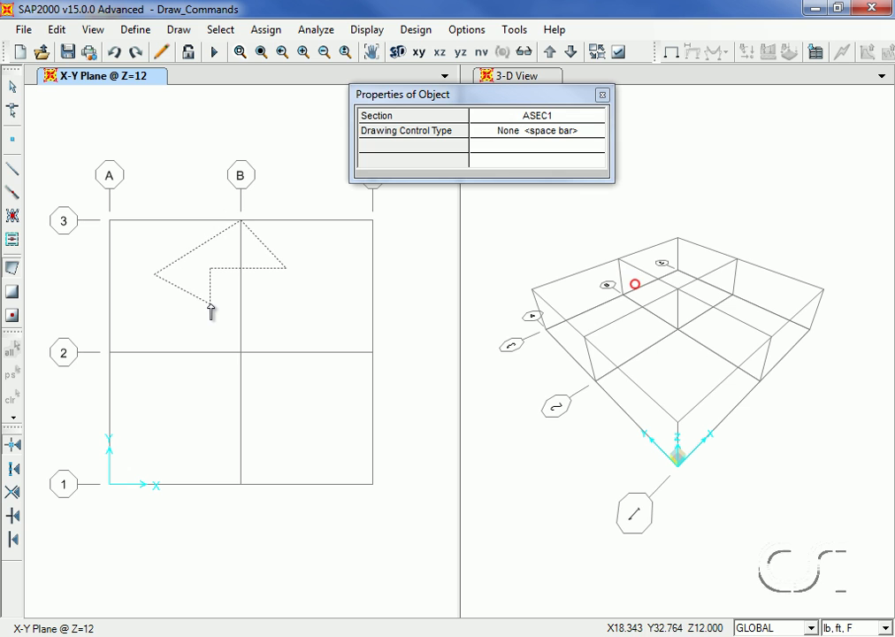
key("v")
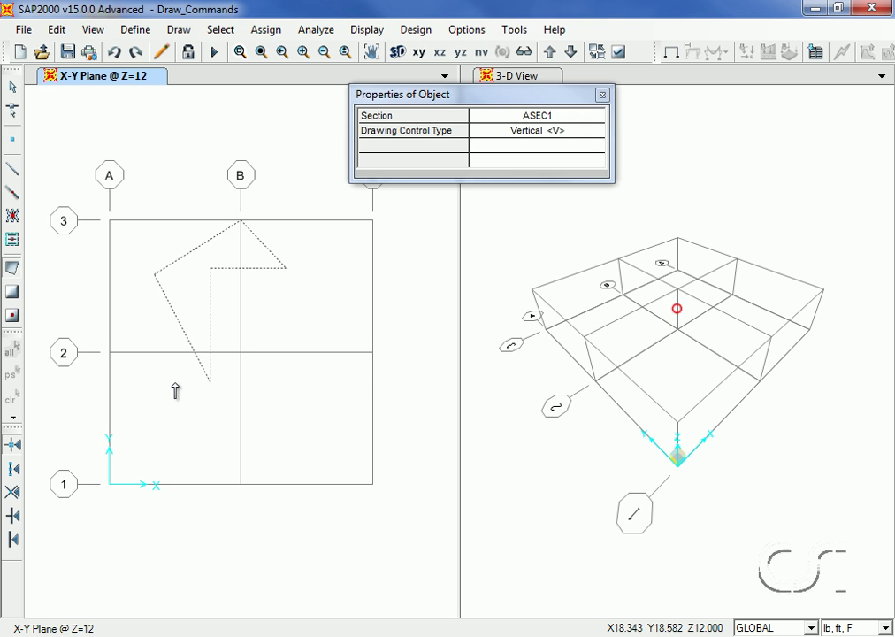
key("Escape")
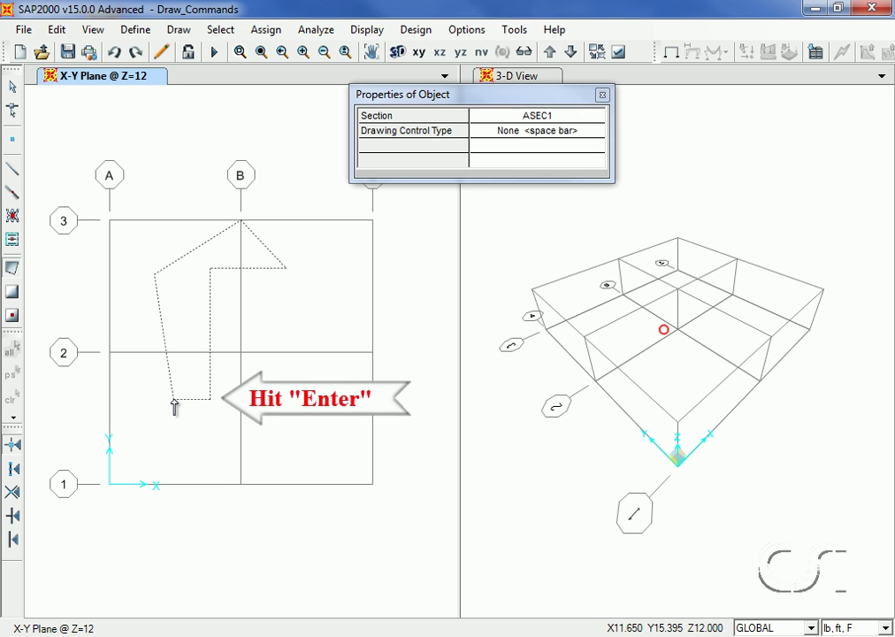
key("Return")
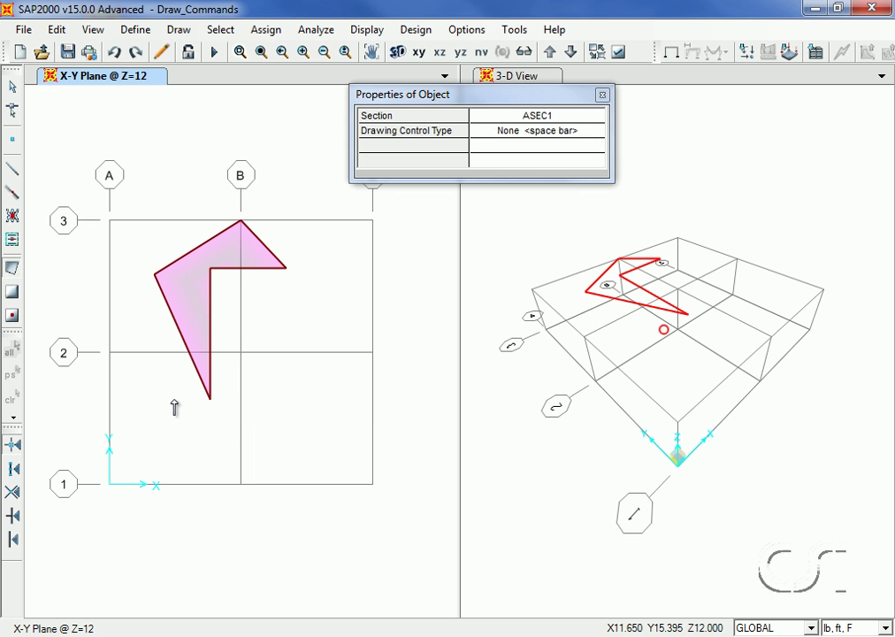
left_click(13, 86)
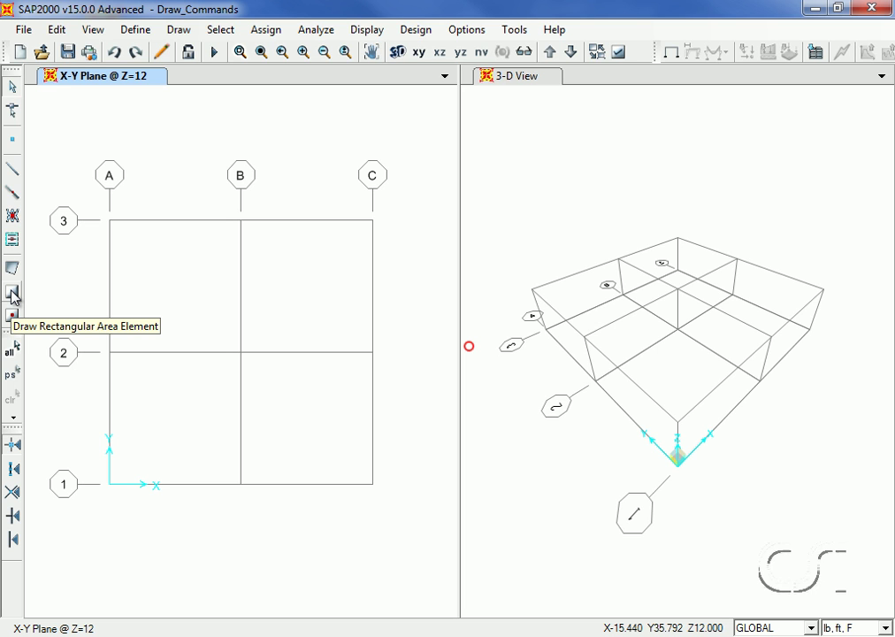
Draw a rectangular area from grid point A3 to B2
left_click(13, 293)
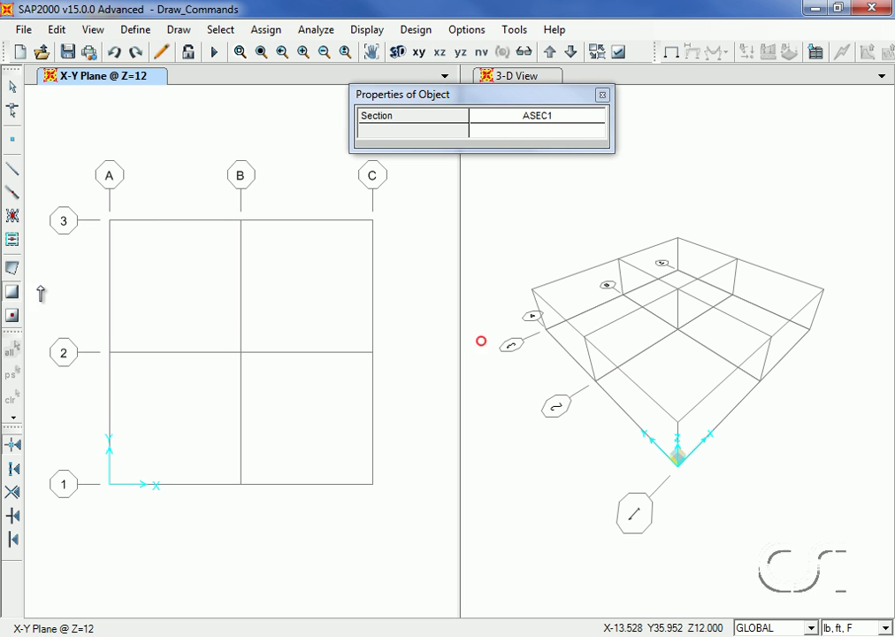
left_click(110, 220)
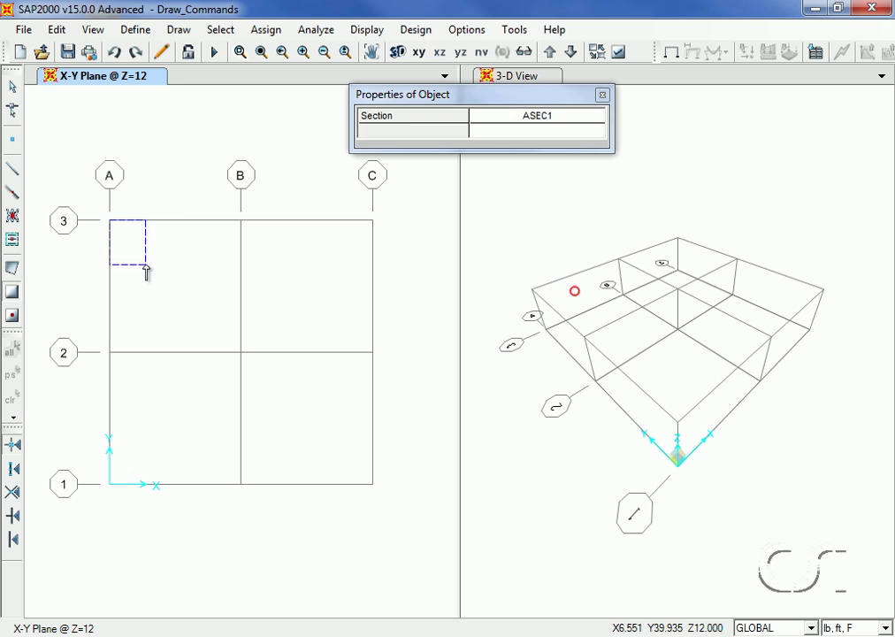
left_click(241, 353)
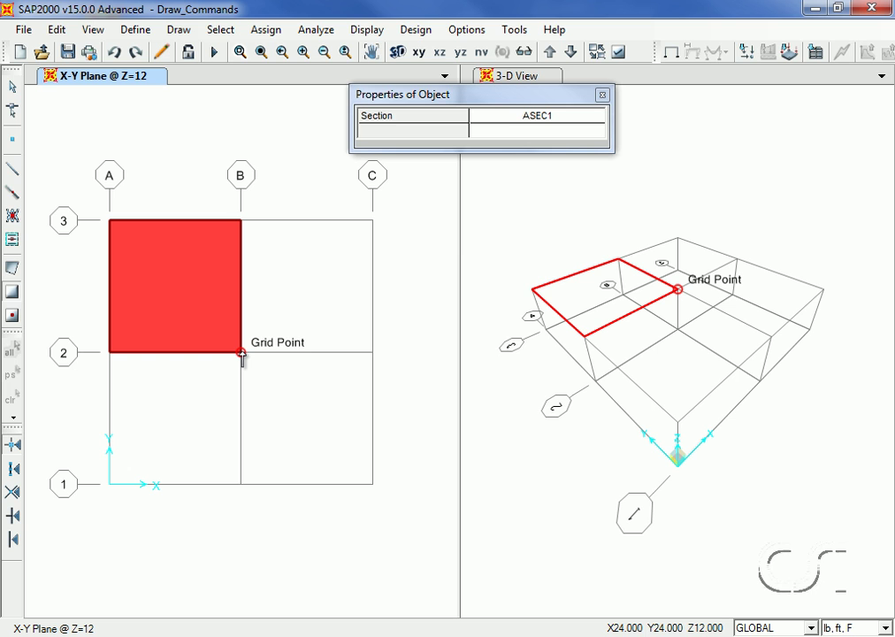
Add a small rectangular area inside bay B–C/1–2
left_click(276, 386)
left_click(334, 425)
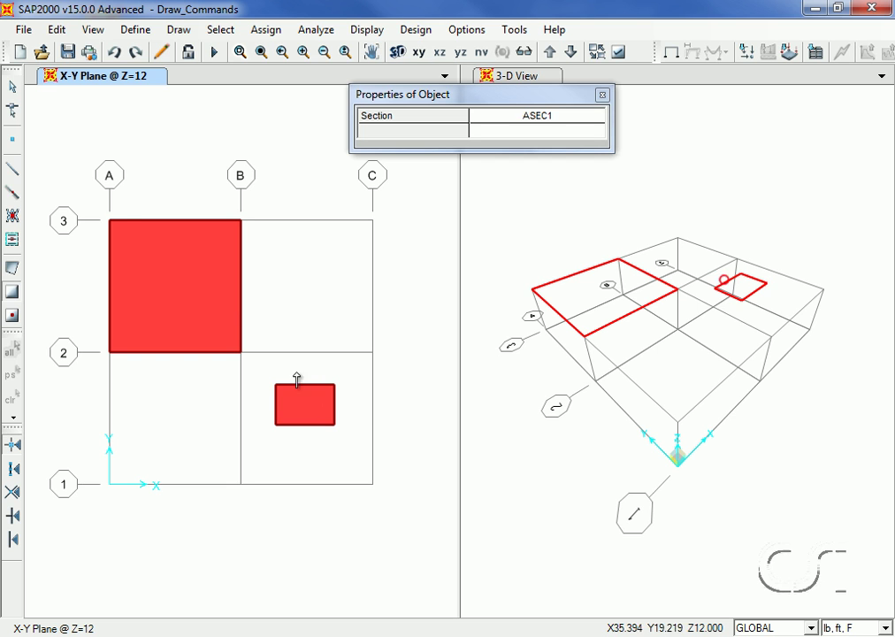
left_click(9, 89)
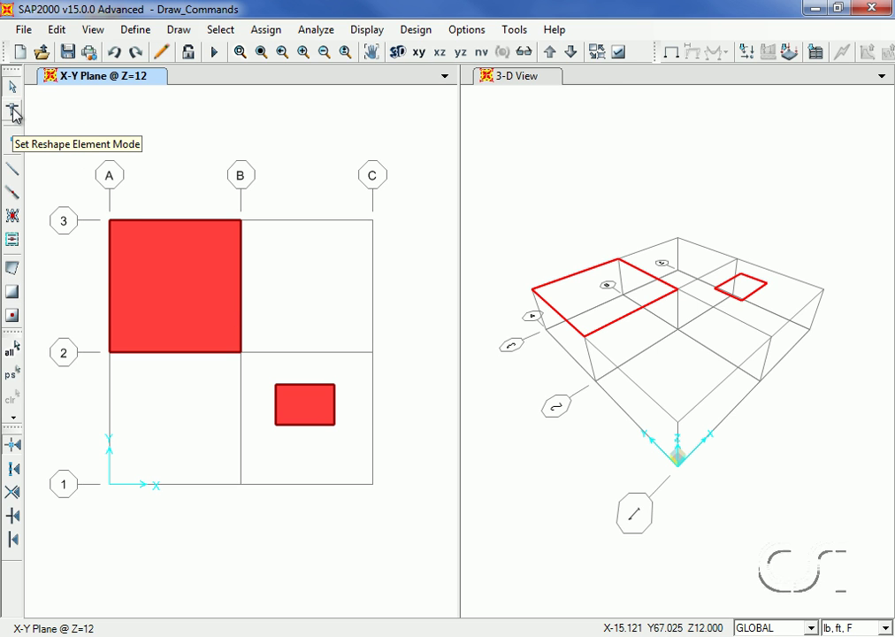
Reshape the large area by dragging its B2 corner down-left
left_click(12, 112)
left_click(168, 279)
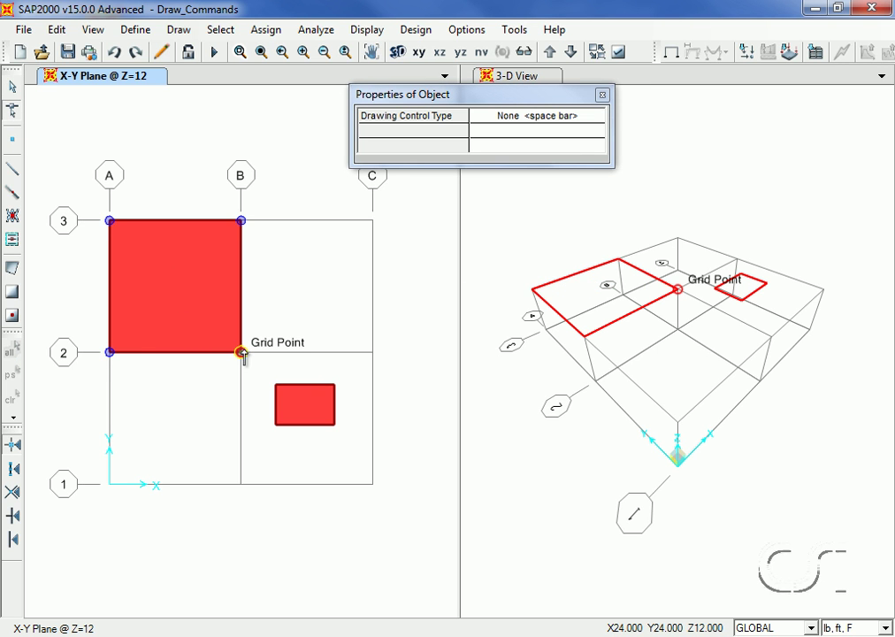
mouse_move(242, 352)
left_mouse_down()
mouse_move(195, 324)
mouse_move(176, 391)
left_mouse_up()
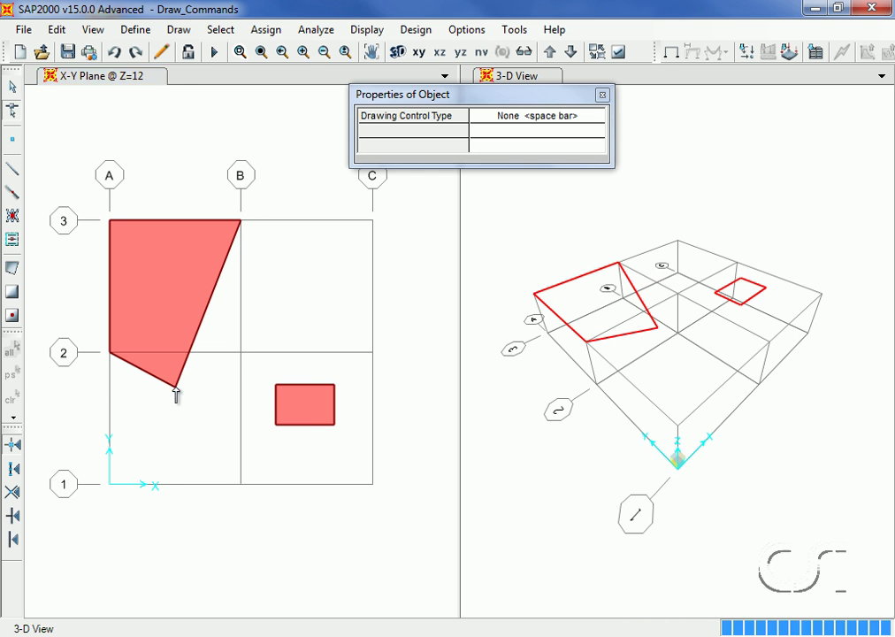
Pull out the small rectangle's lower-left corner and move it up across gridline 2
left_click(292, 415)
left_click_drag(275, 424, 254, 436)
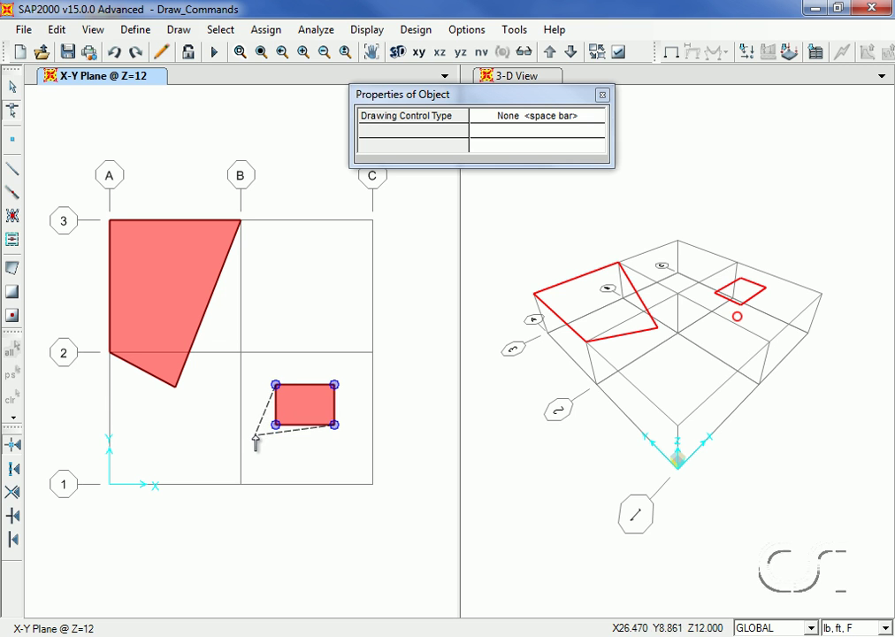
left_click(307, 396)
left_click_drag(307, 395, 305, 350)
left_click(307, 384)
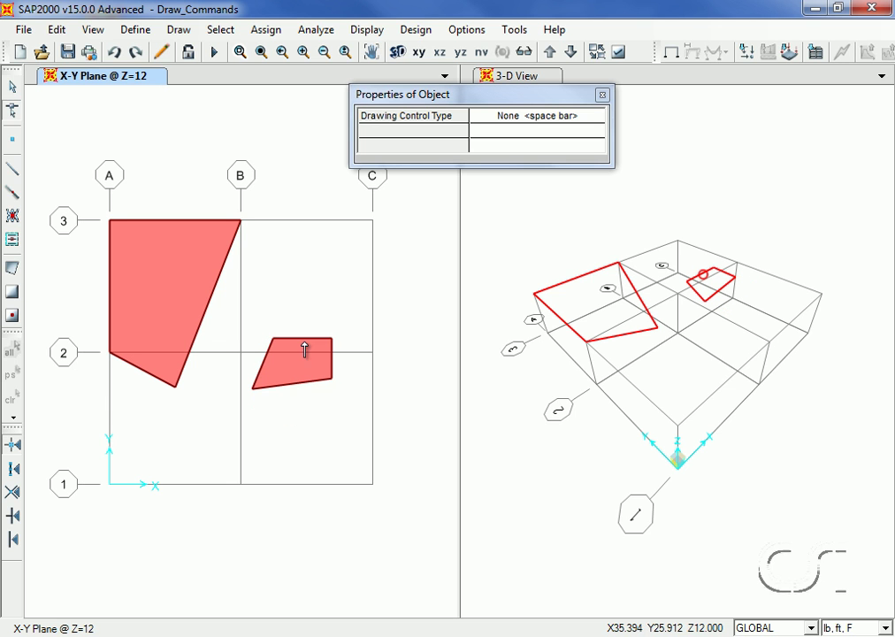
left_click(14, 92)
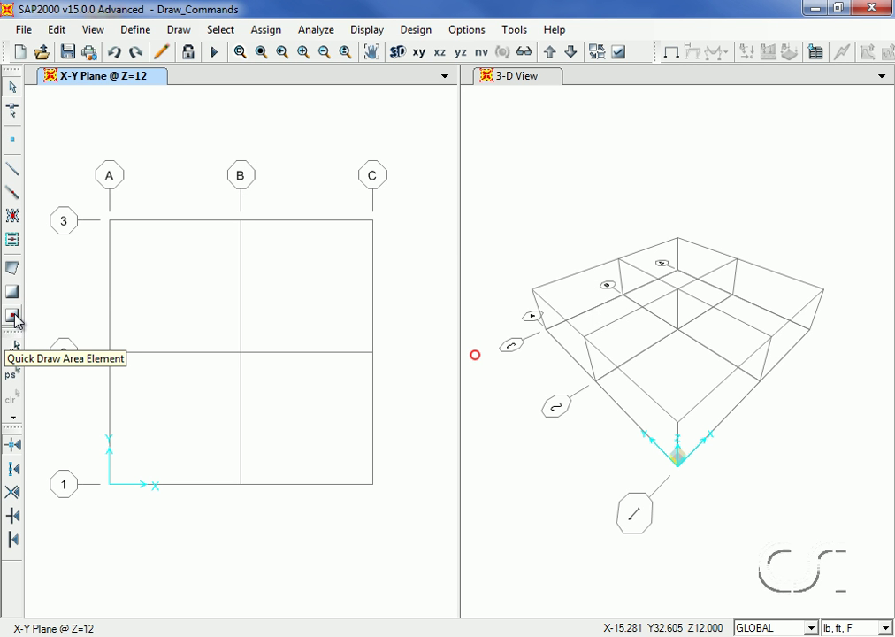
Quick-fill bay A–B/2–3 by clicking, and both B–C bays with one window
left_click(13, 317)
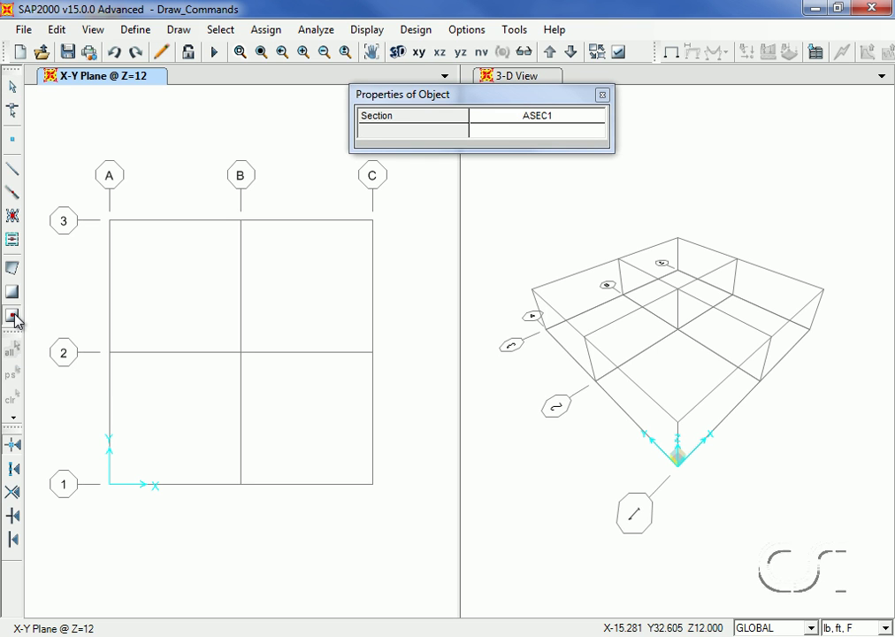
left_click(141, 281)
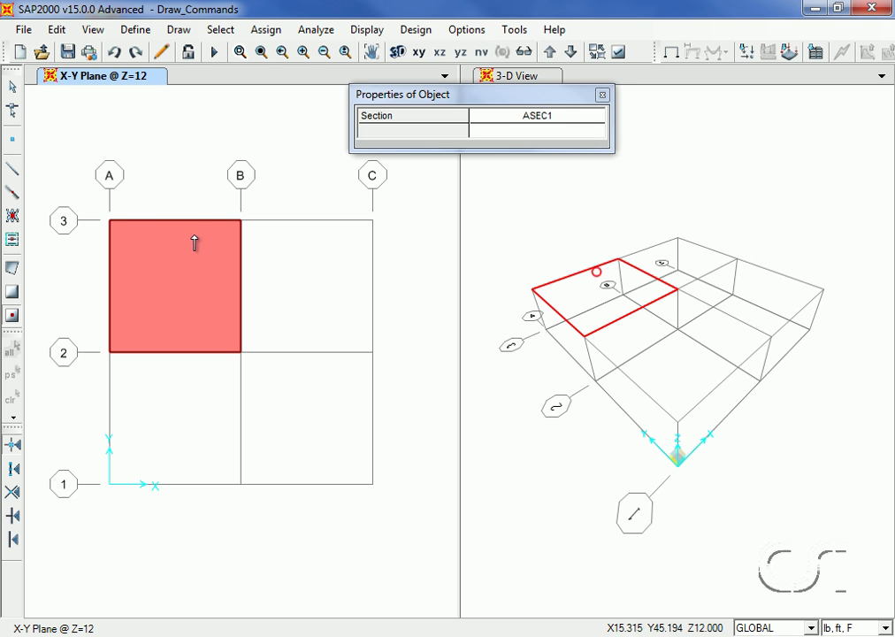
left_click_drag(223, 200, 390, 497)
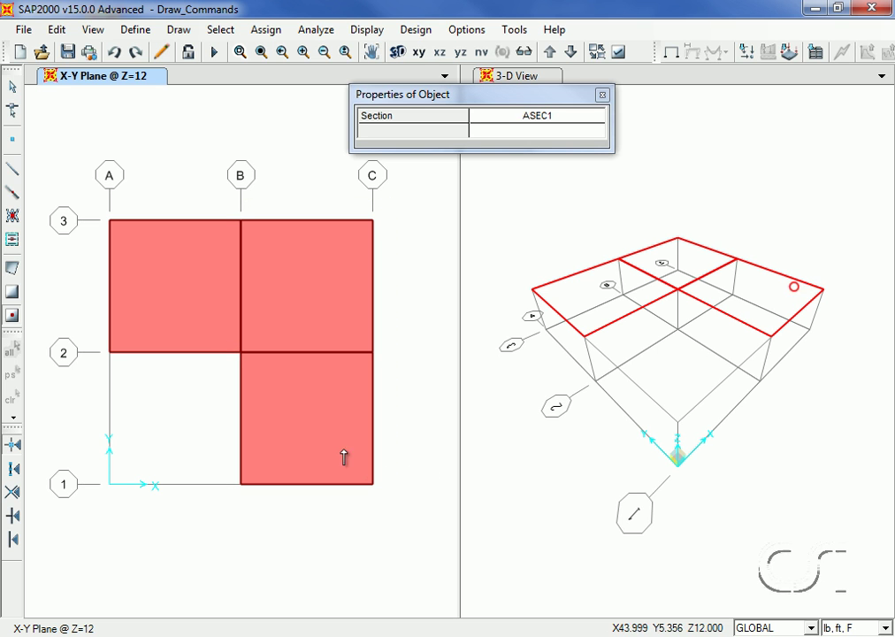
left_click(16, 92)
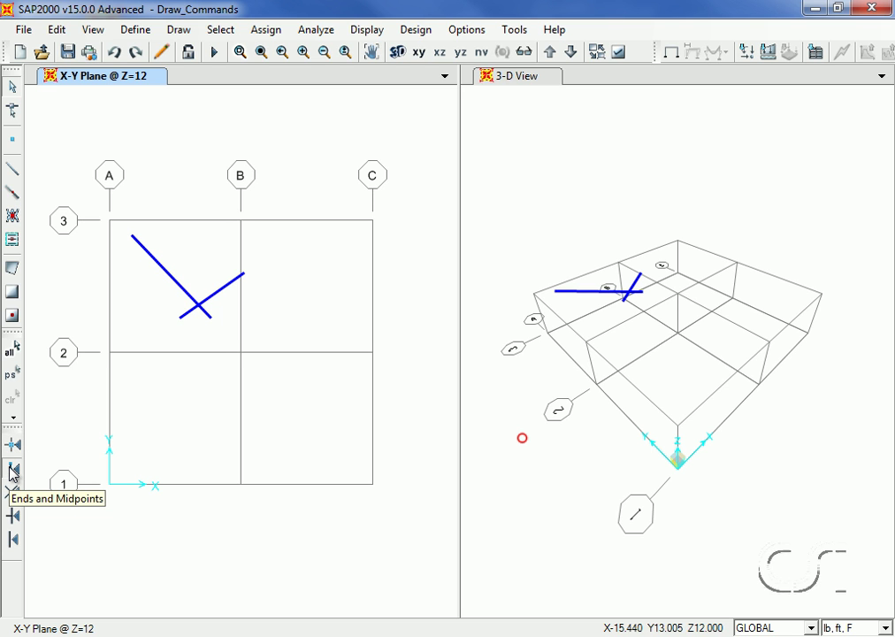
Enable the Ends and Midpoints snap option
left_click(12, 470)
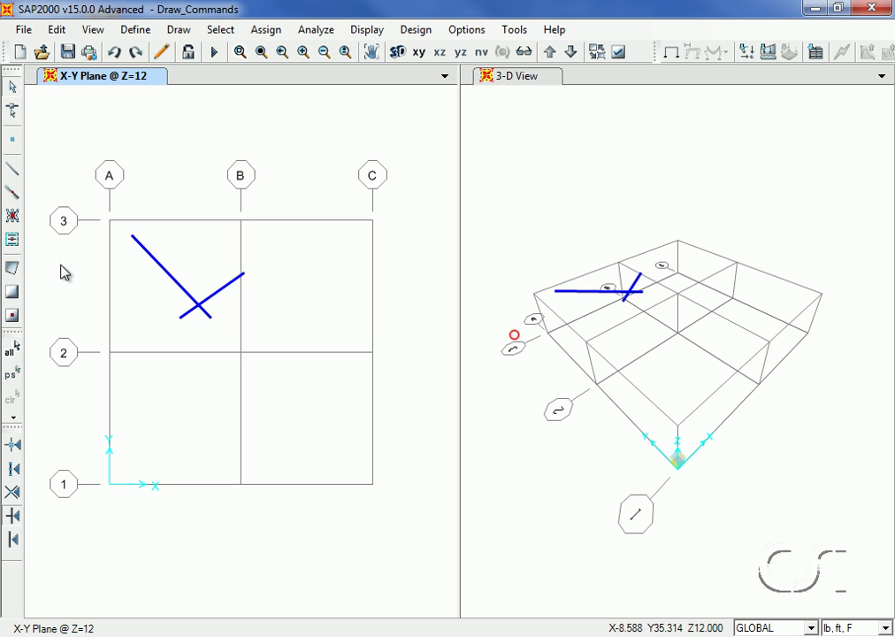
Draw a short frame perpendicular to the blue line, then enable Lines and Edges snapping
left_click(13, 170)
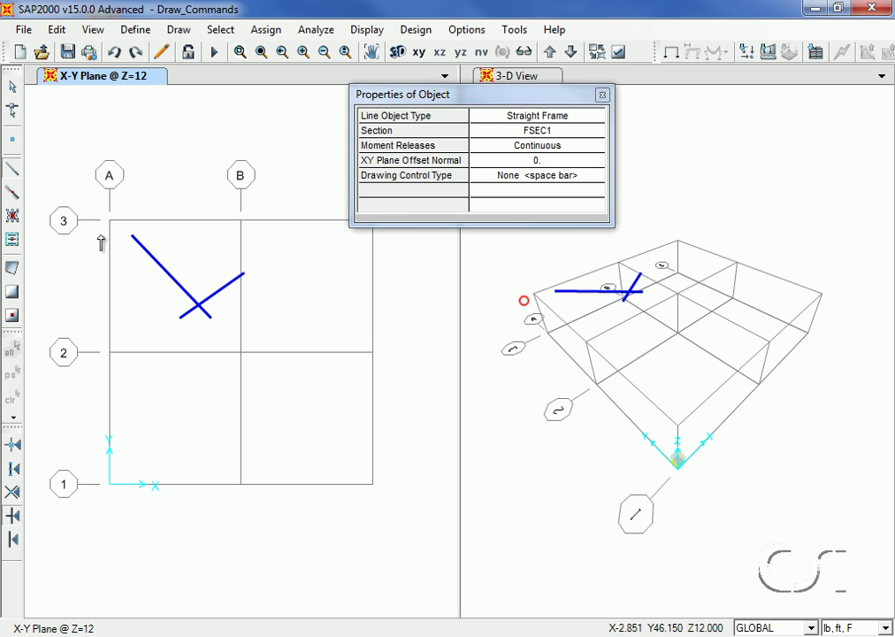
left_click(126, 299)
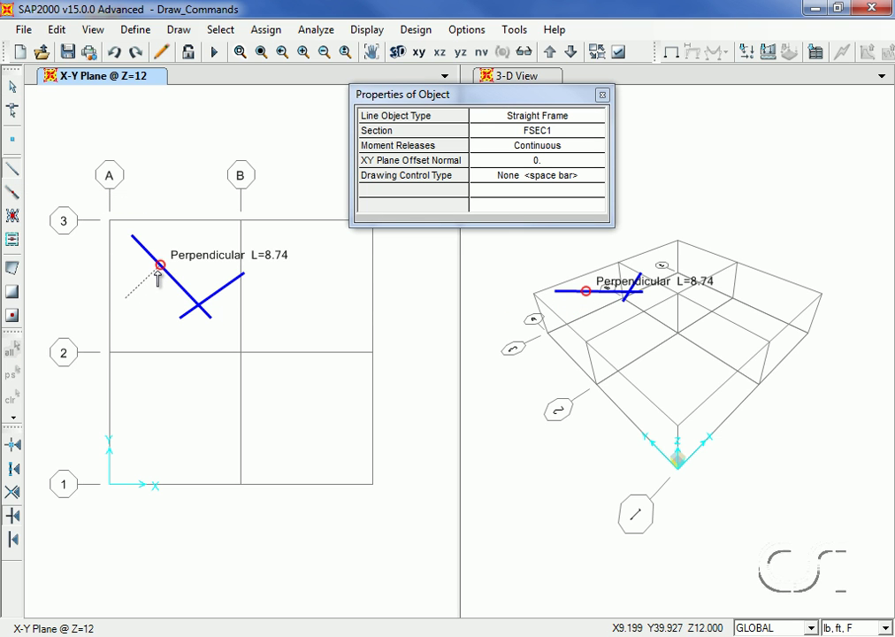
left_click(158, 270)
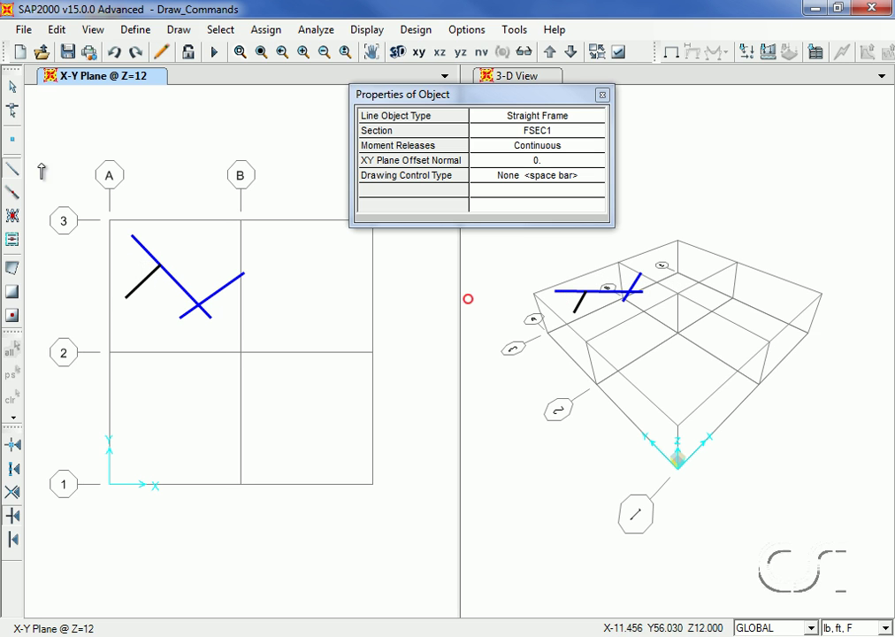
left_click(12, 90)
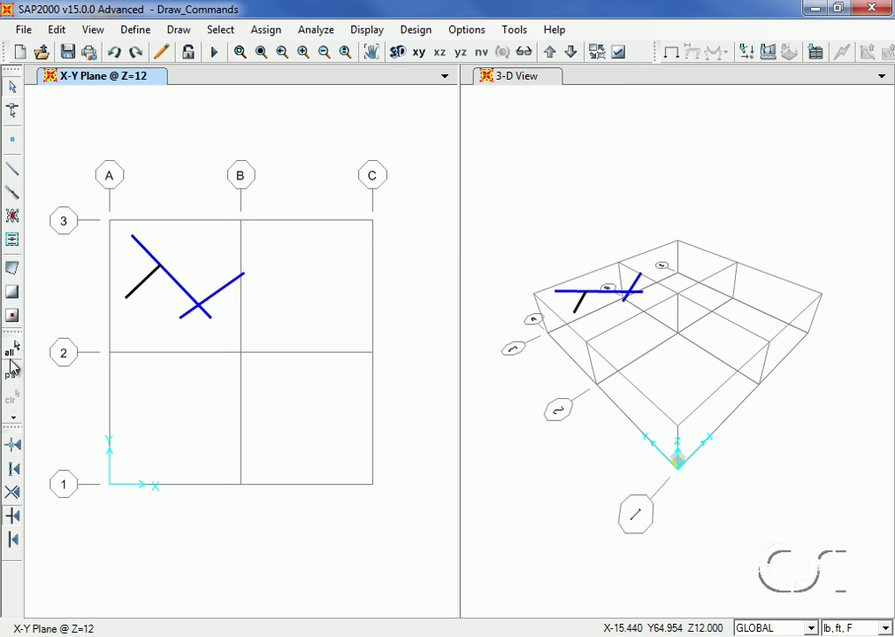
left_click(13, 539)
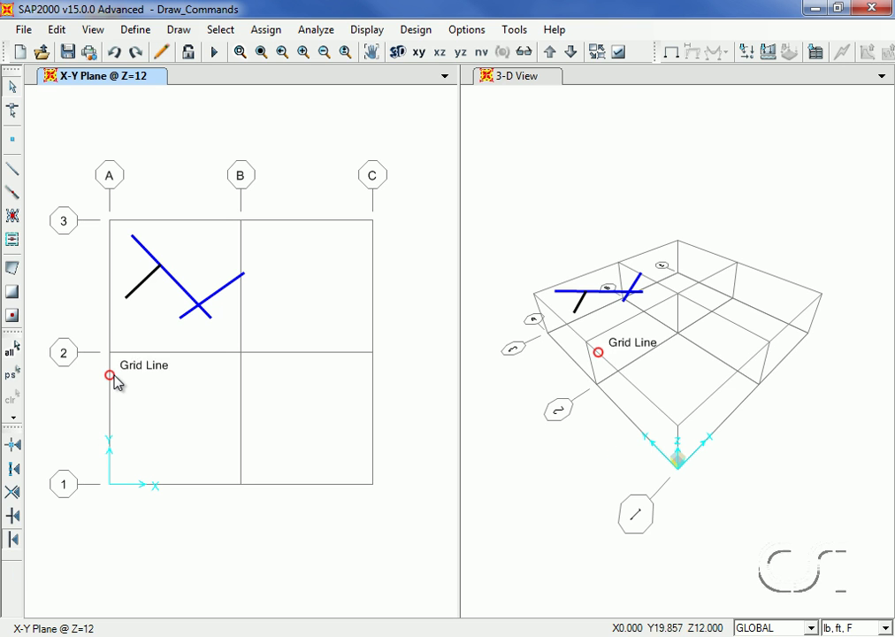